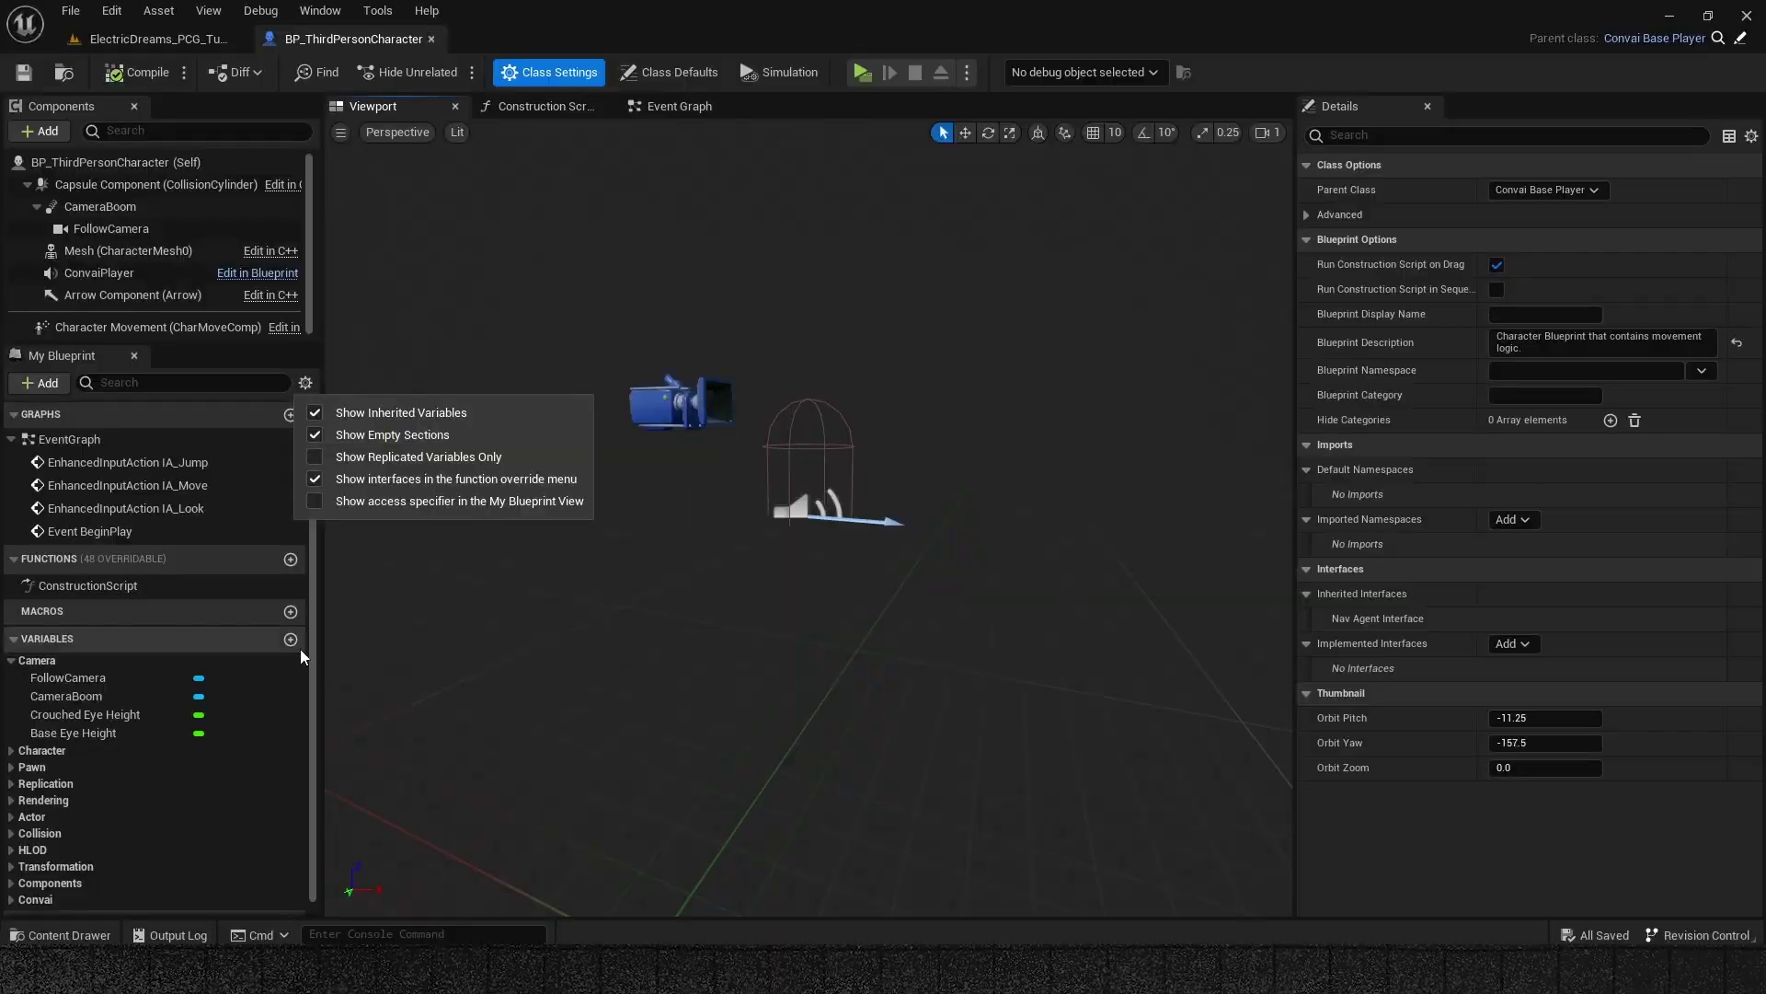
# - Show inherited variables in the blueprint's variable list and expand Convai's Multiplayer category to select the Enable Multiplayer variable
pyautogui.click(395, 405)
pyautogui.click(65, 887)
pyautogui.doubleClick(86, 876)
pyautogui.scroll(-3, 201, 766)
pyautogui.doubleClick(27, 868)
pyautogui.scroll(-2, 55, 851)
pyautogui.click(138, 817)
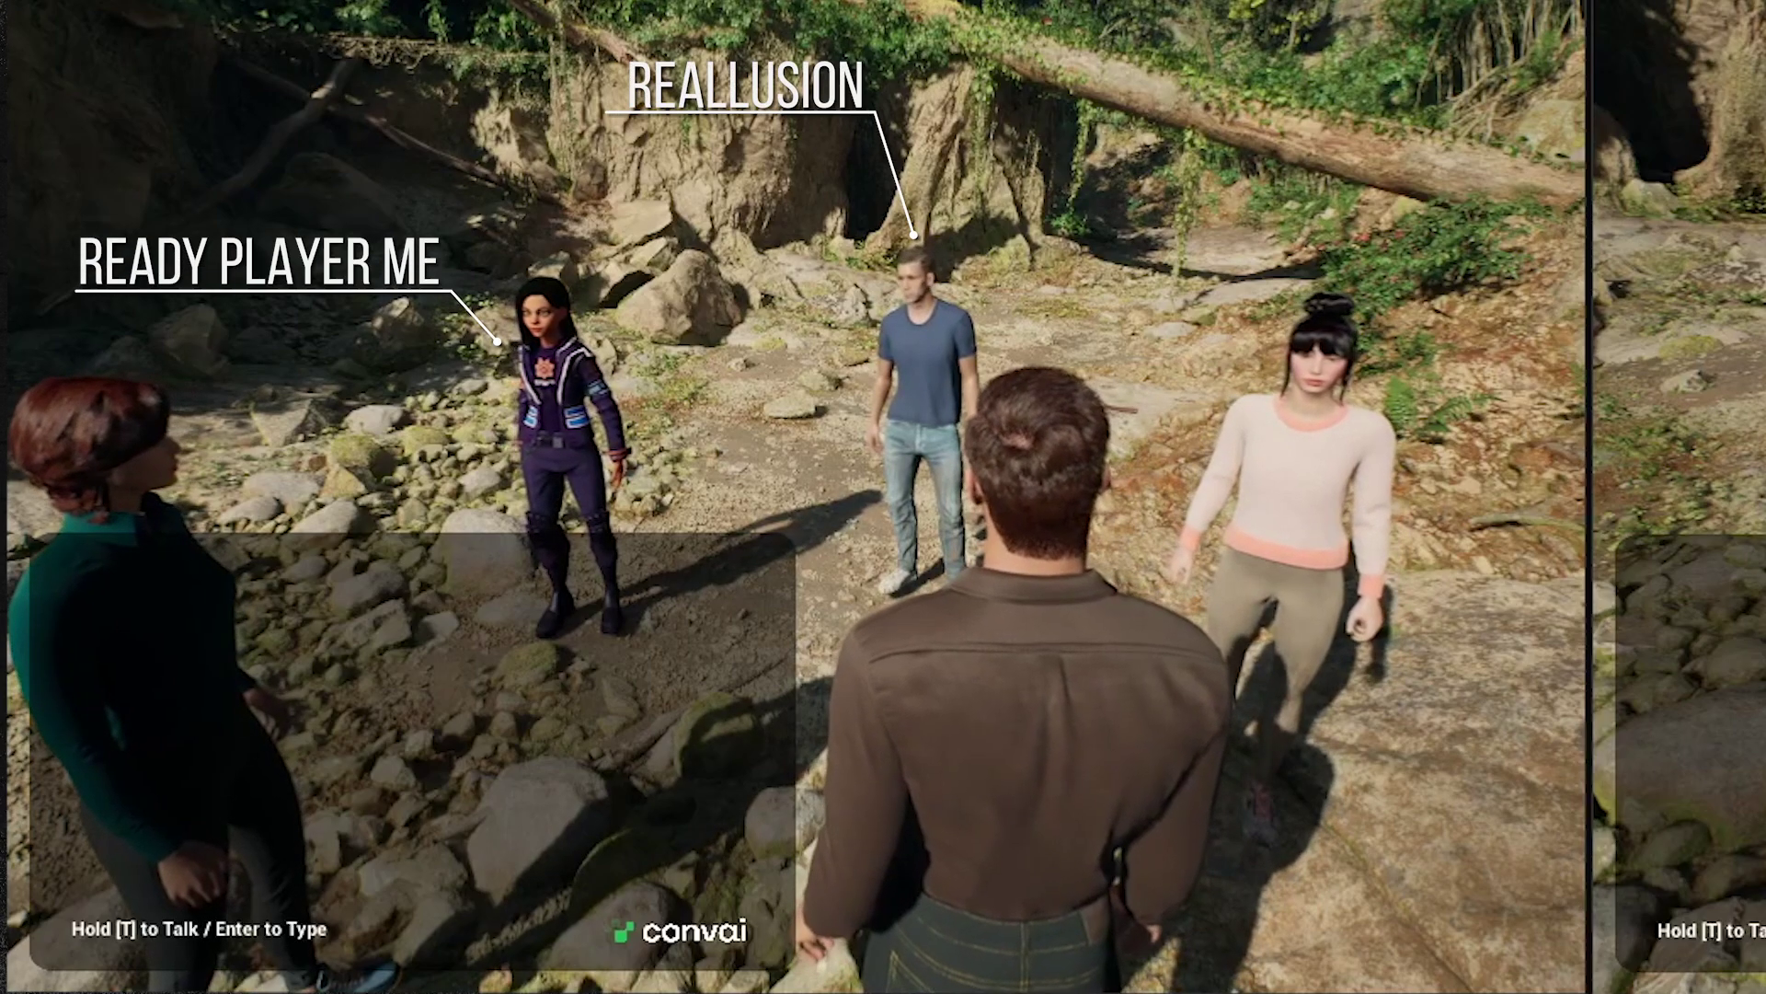
# - Walk the server player around the AI characters in the running multiplayer preview
pyautogui.press('w')
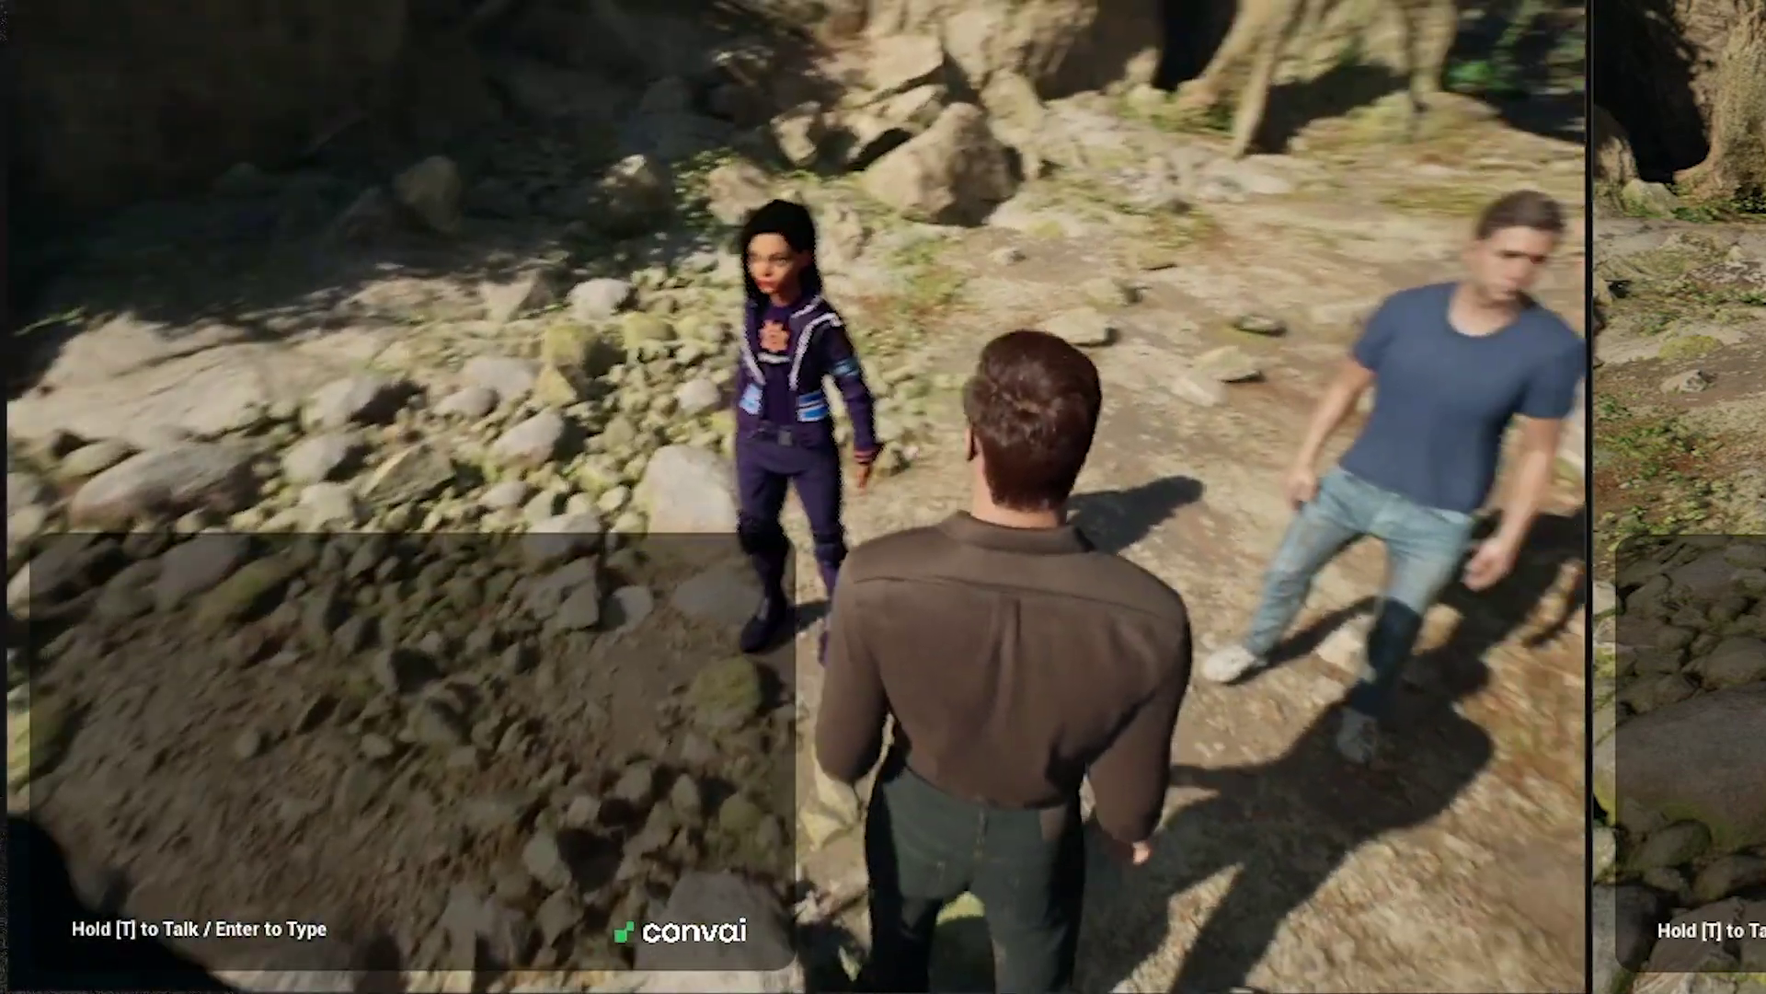
pyautogui.press('d')
pyautogui.press('w')
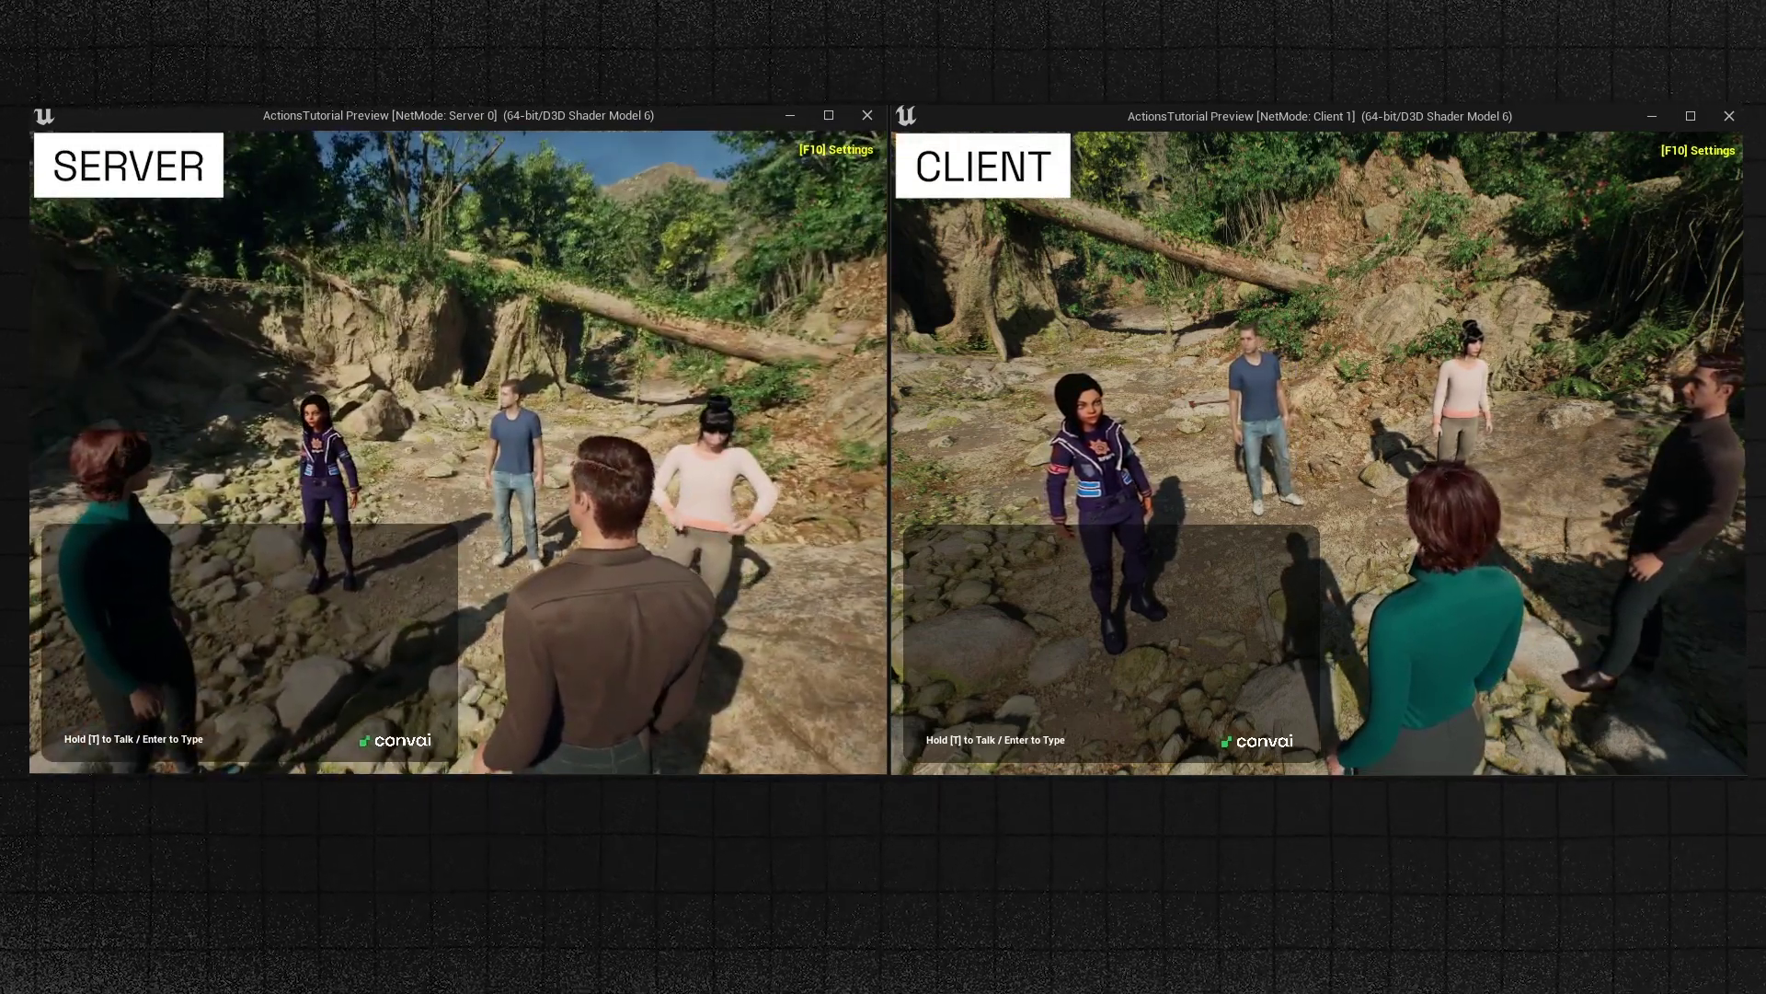
# - Walk the client player around the AI characters in the Client 1 preview to test multiplayer movement
pyautogui.click(974, 465)
pyautogui.press('a')
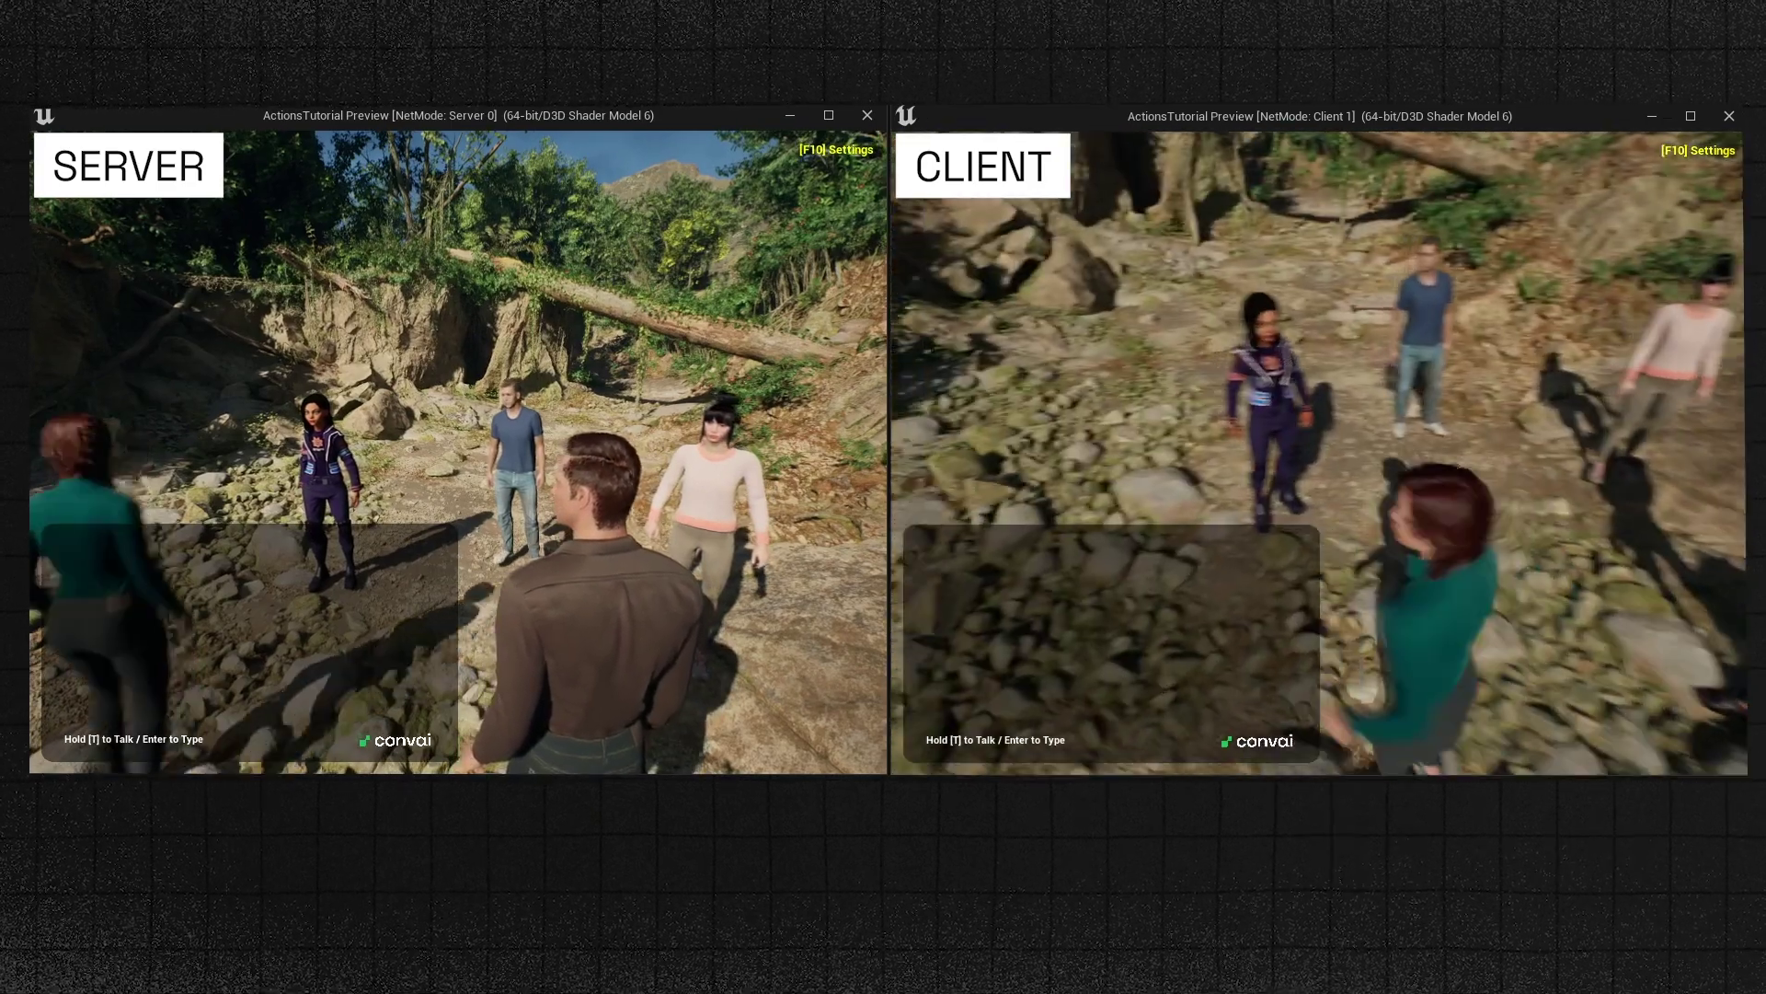
pyautogui.press('w')
pyautogui.press('s')
pyautogui.press('w')
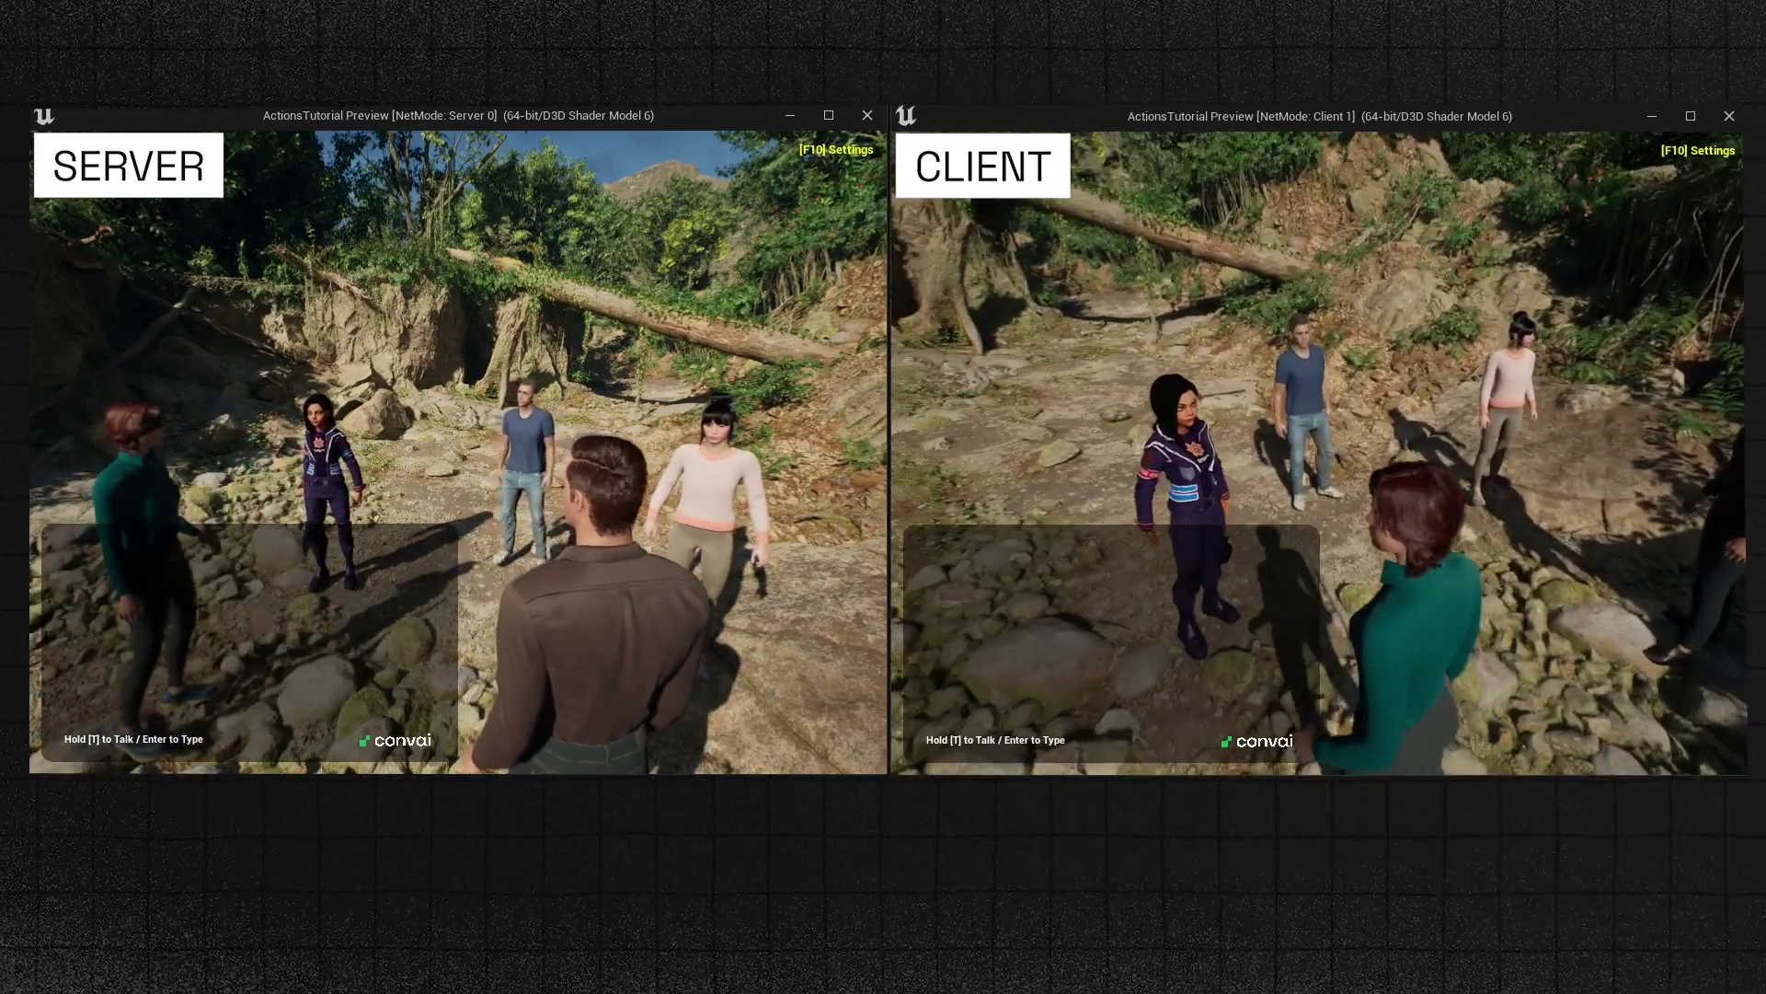
pyautogui.press('w')
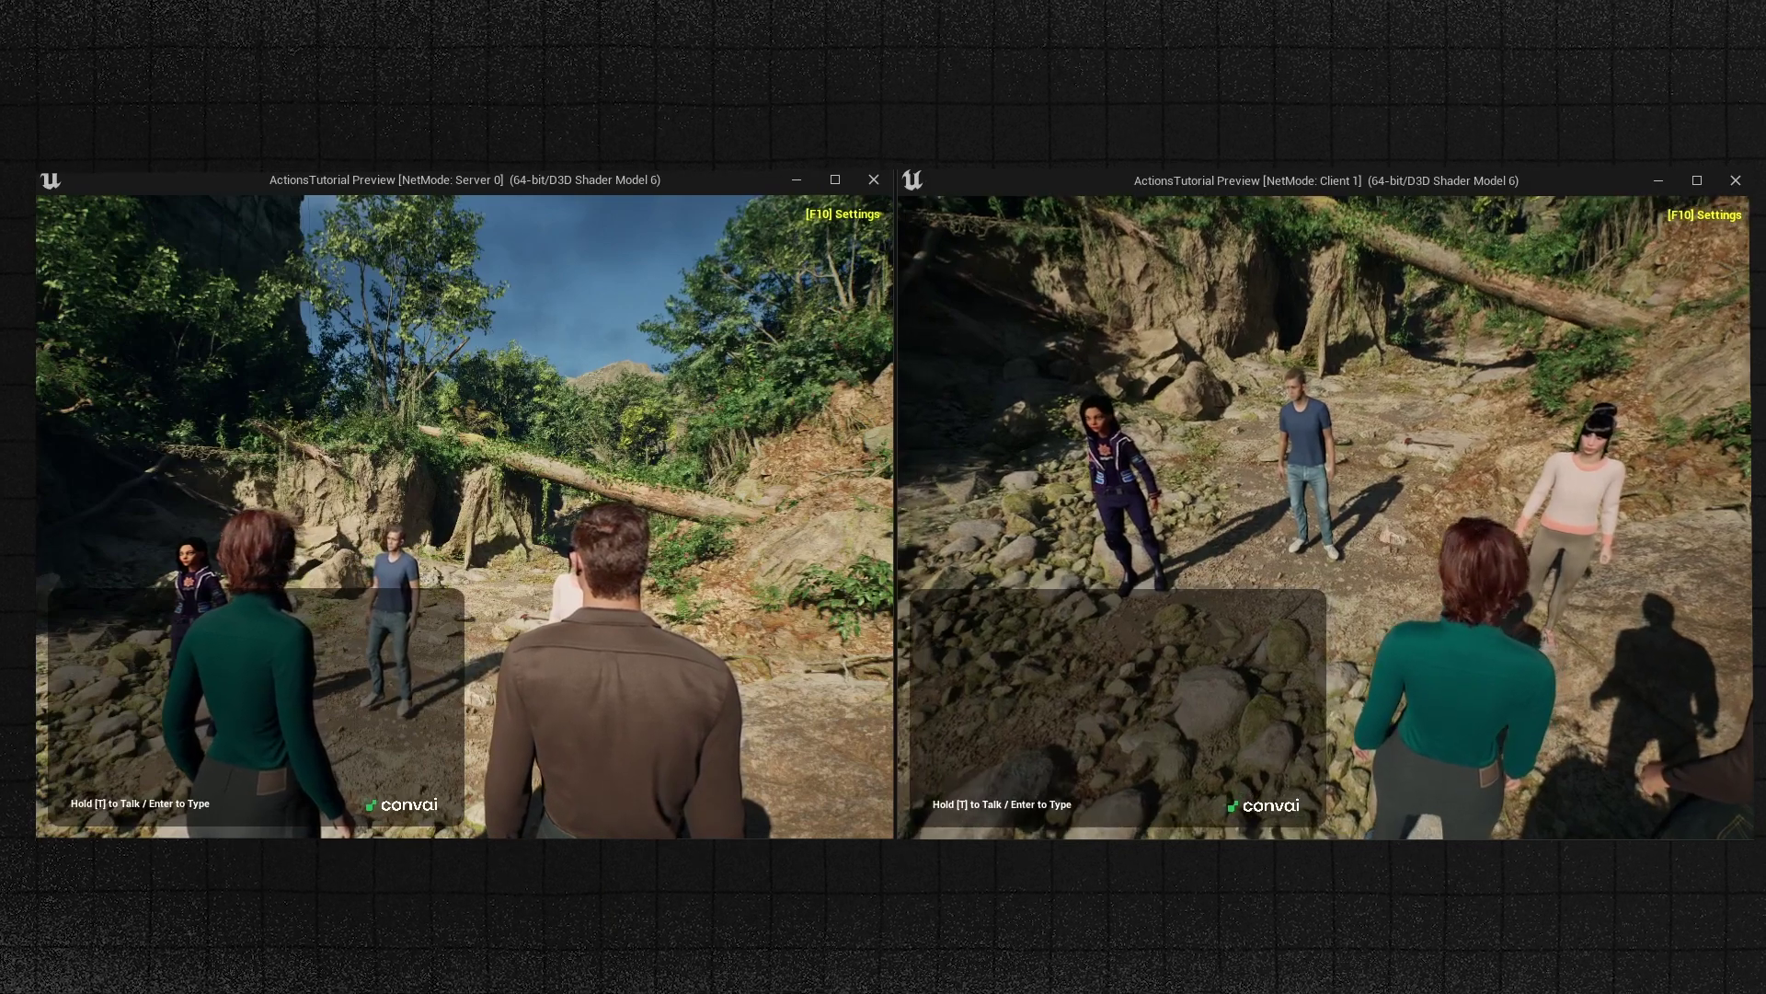
# - Walk the client player up to an AI character and ask by voice "hey can you move to the tree"
pyautogui.press('w')
pyautogui.press('t')
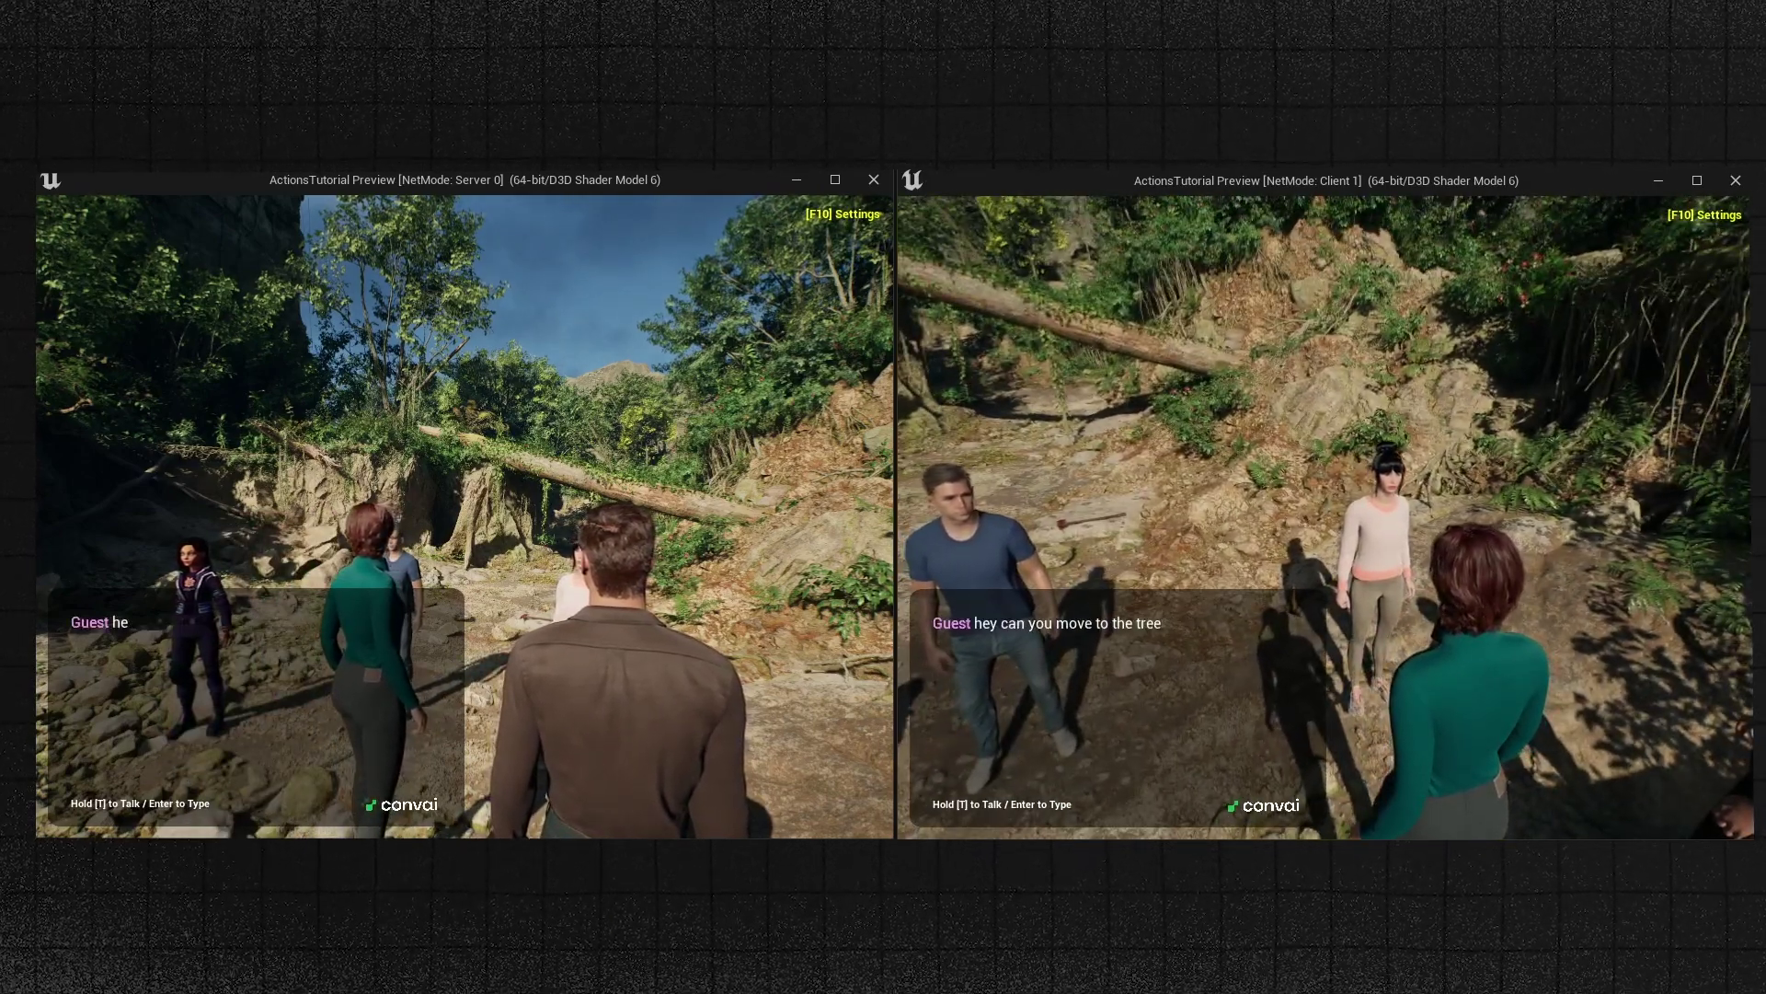
pyautogui.press('w')
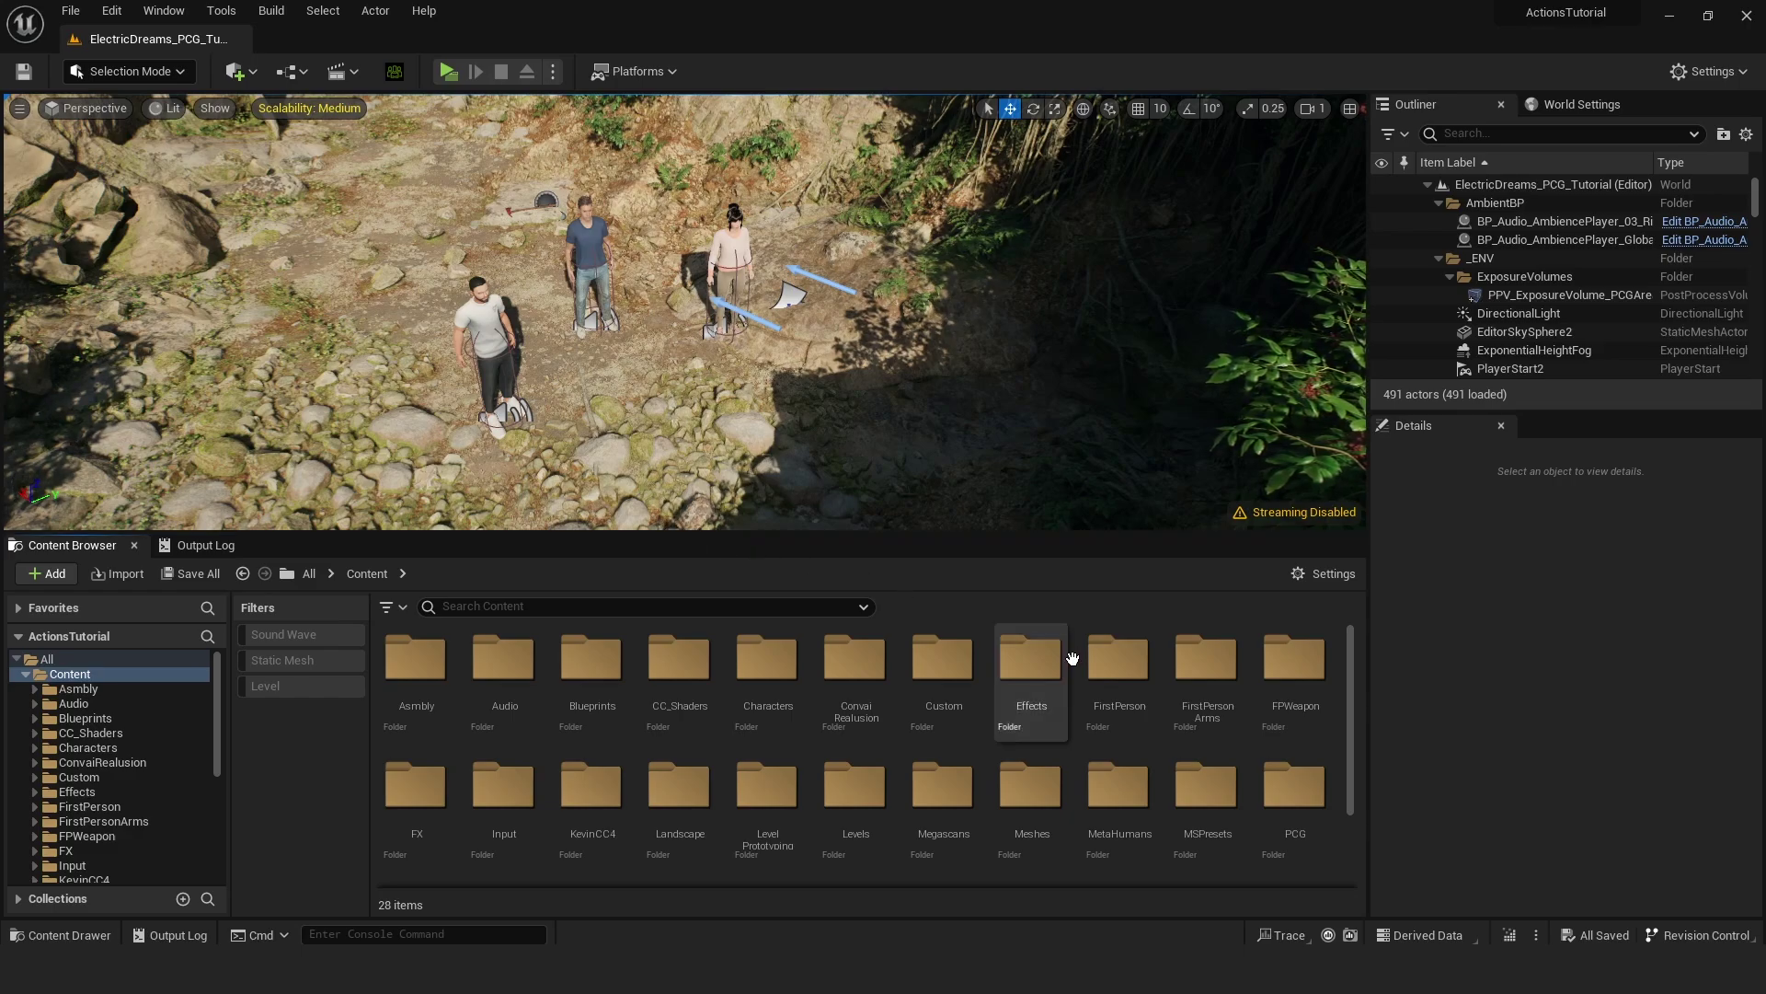
# - Open the BP_ThirdPersonCharacter blueprint from the Content/ThirdPerson/Blueprints folder
pyautogui.scroll(-2, 1073, 655)
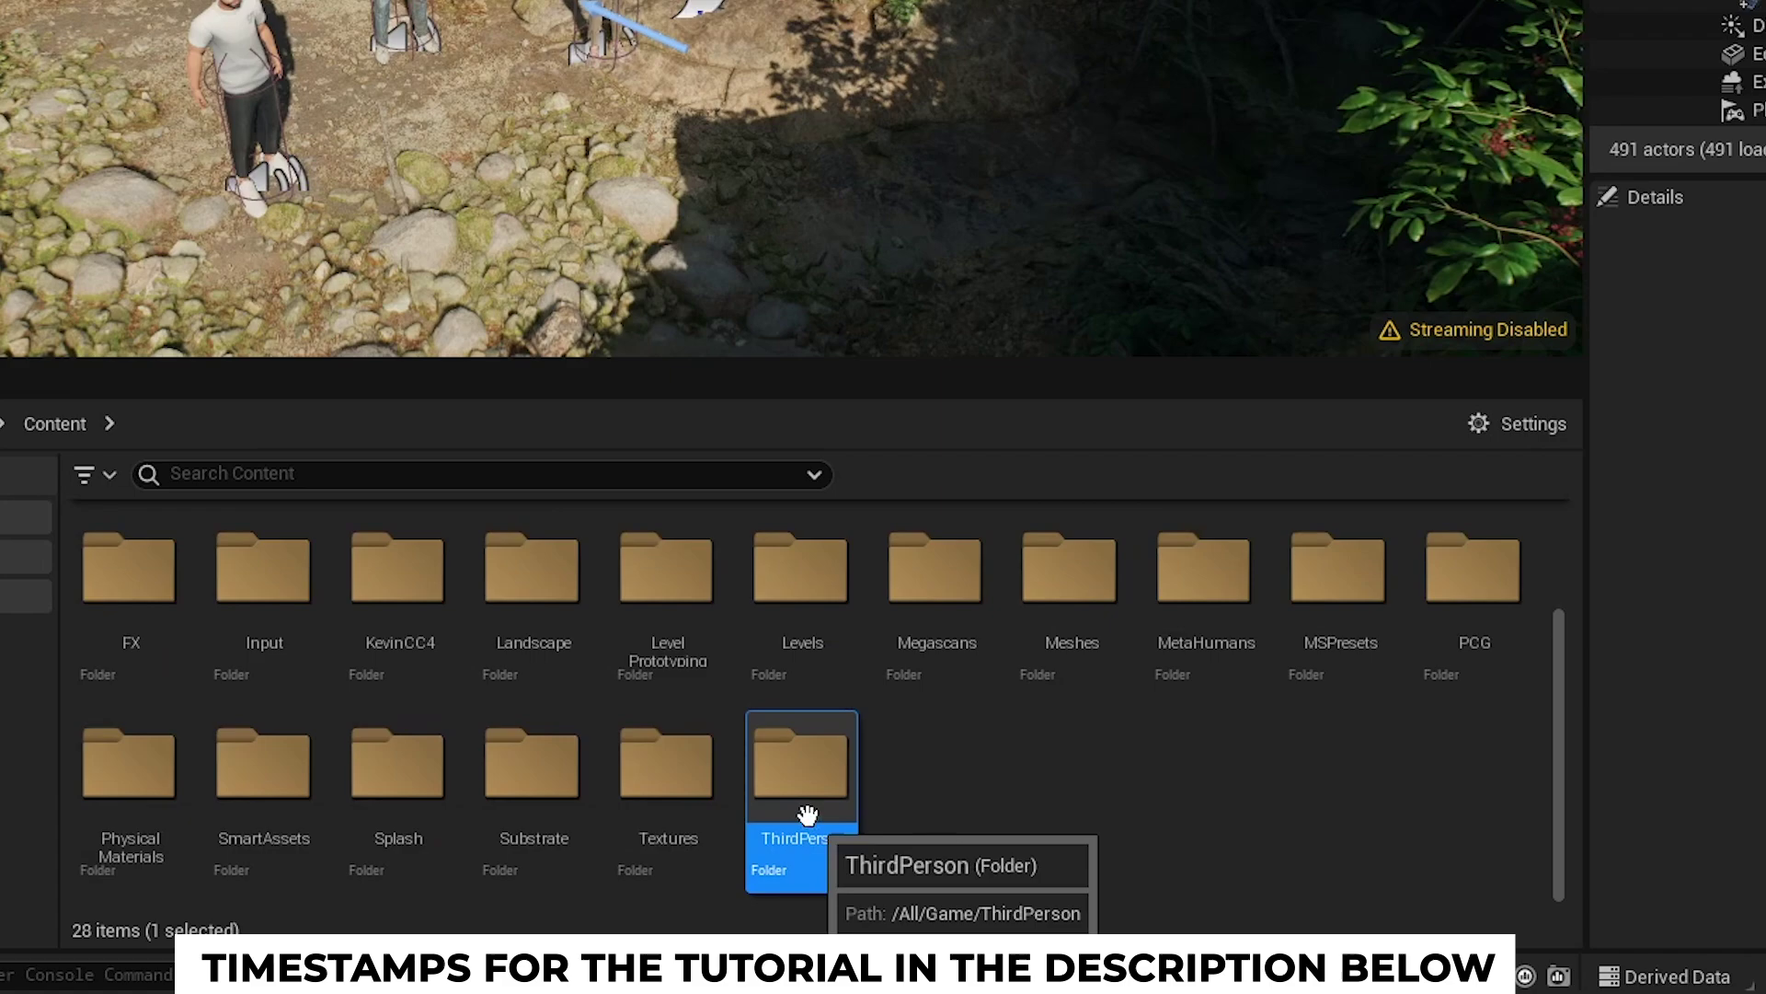
pyautogui.doubleClick(849, 793)
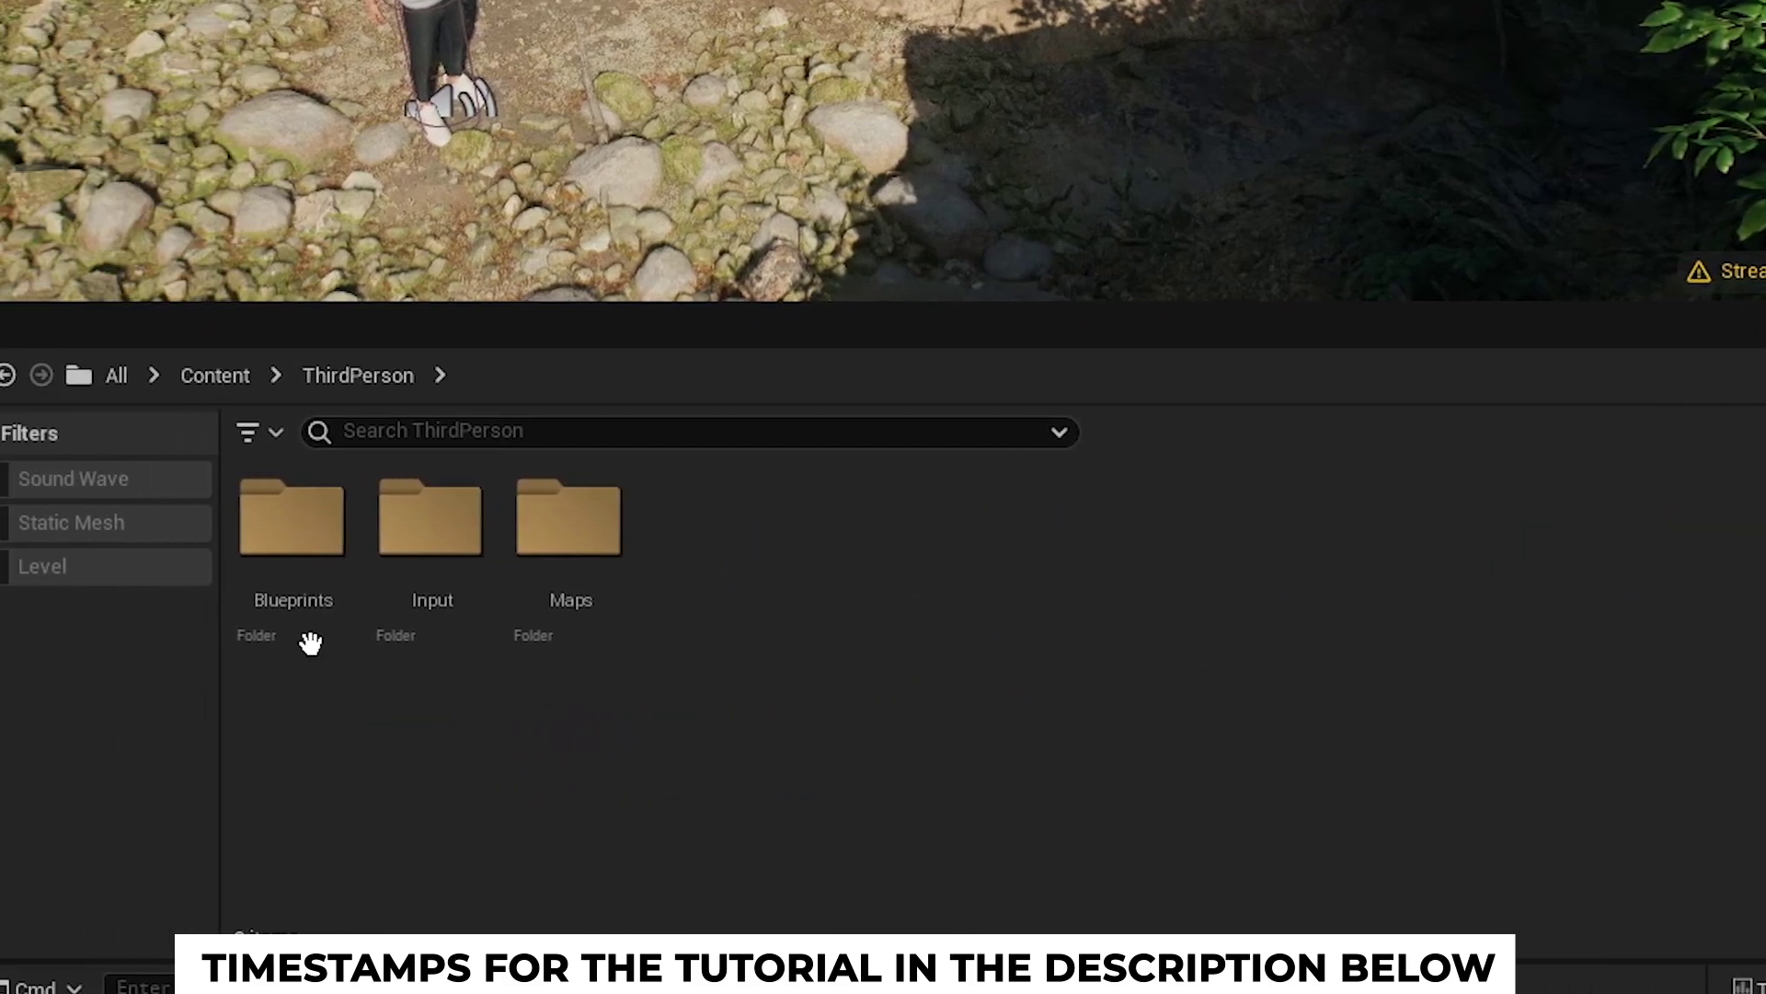
pyautogui.doubleClick(57, 570)
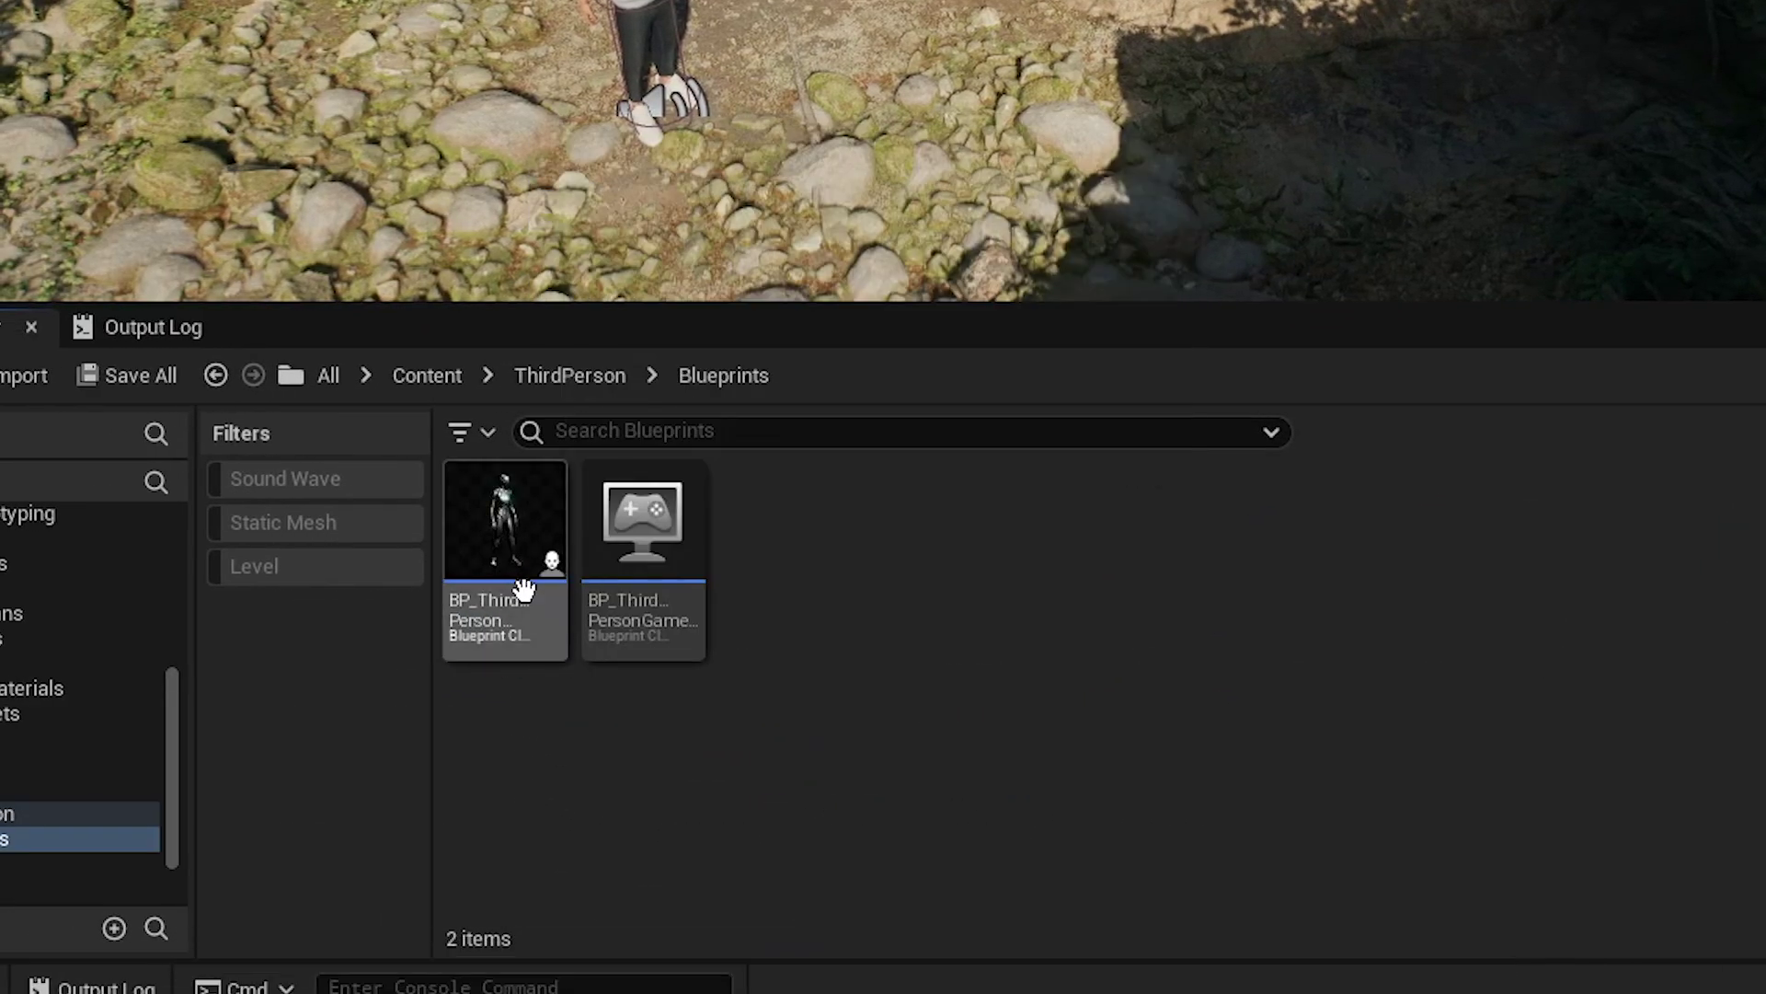
pyautogui.click(523, 587)
pyautogui.doubleClick(526, 571)
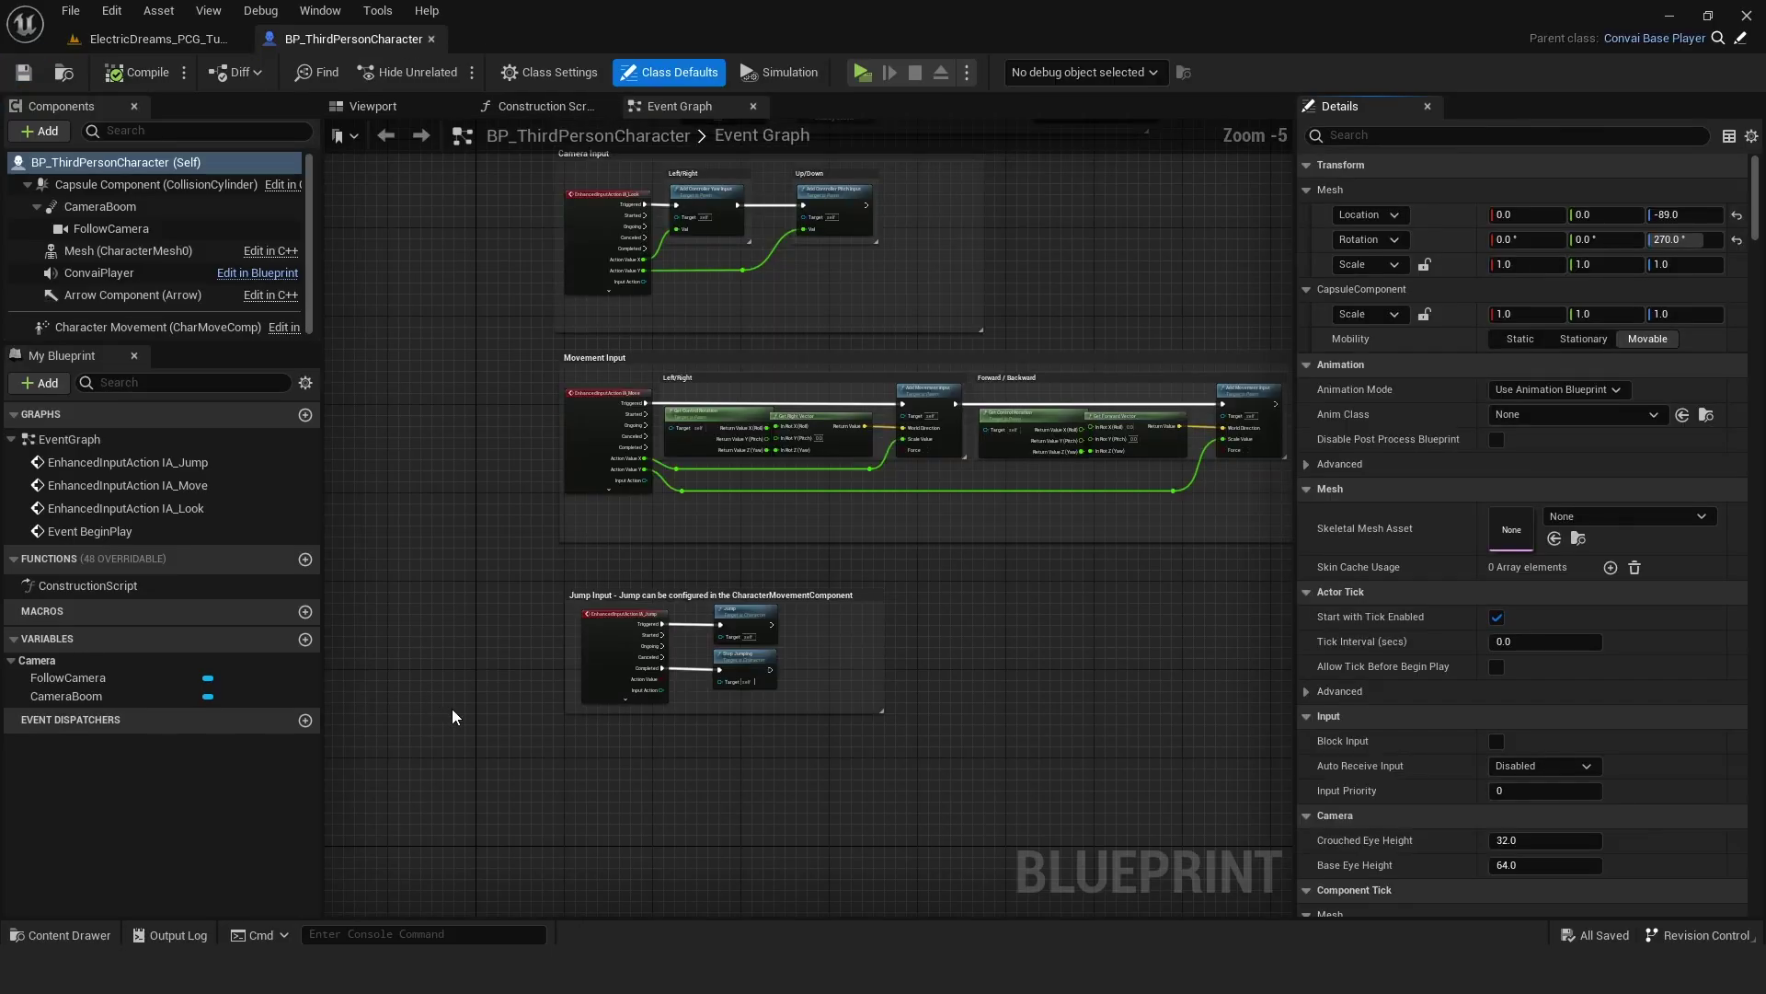
# - Display the blueprint's class settings to check its parent class, and view the character's components in the viewport
pyautogui.click(545, 74)
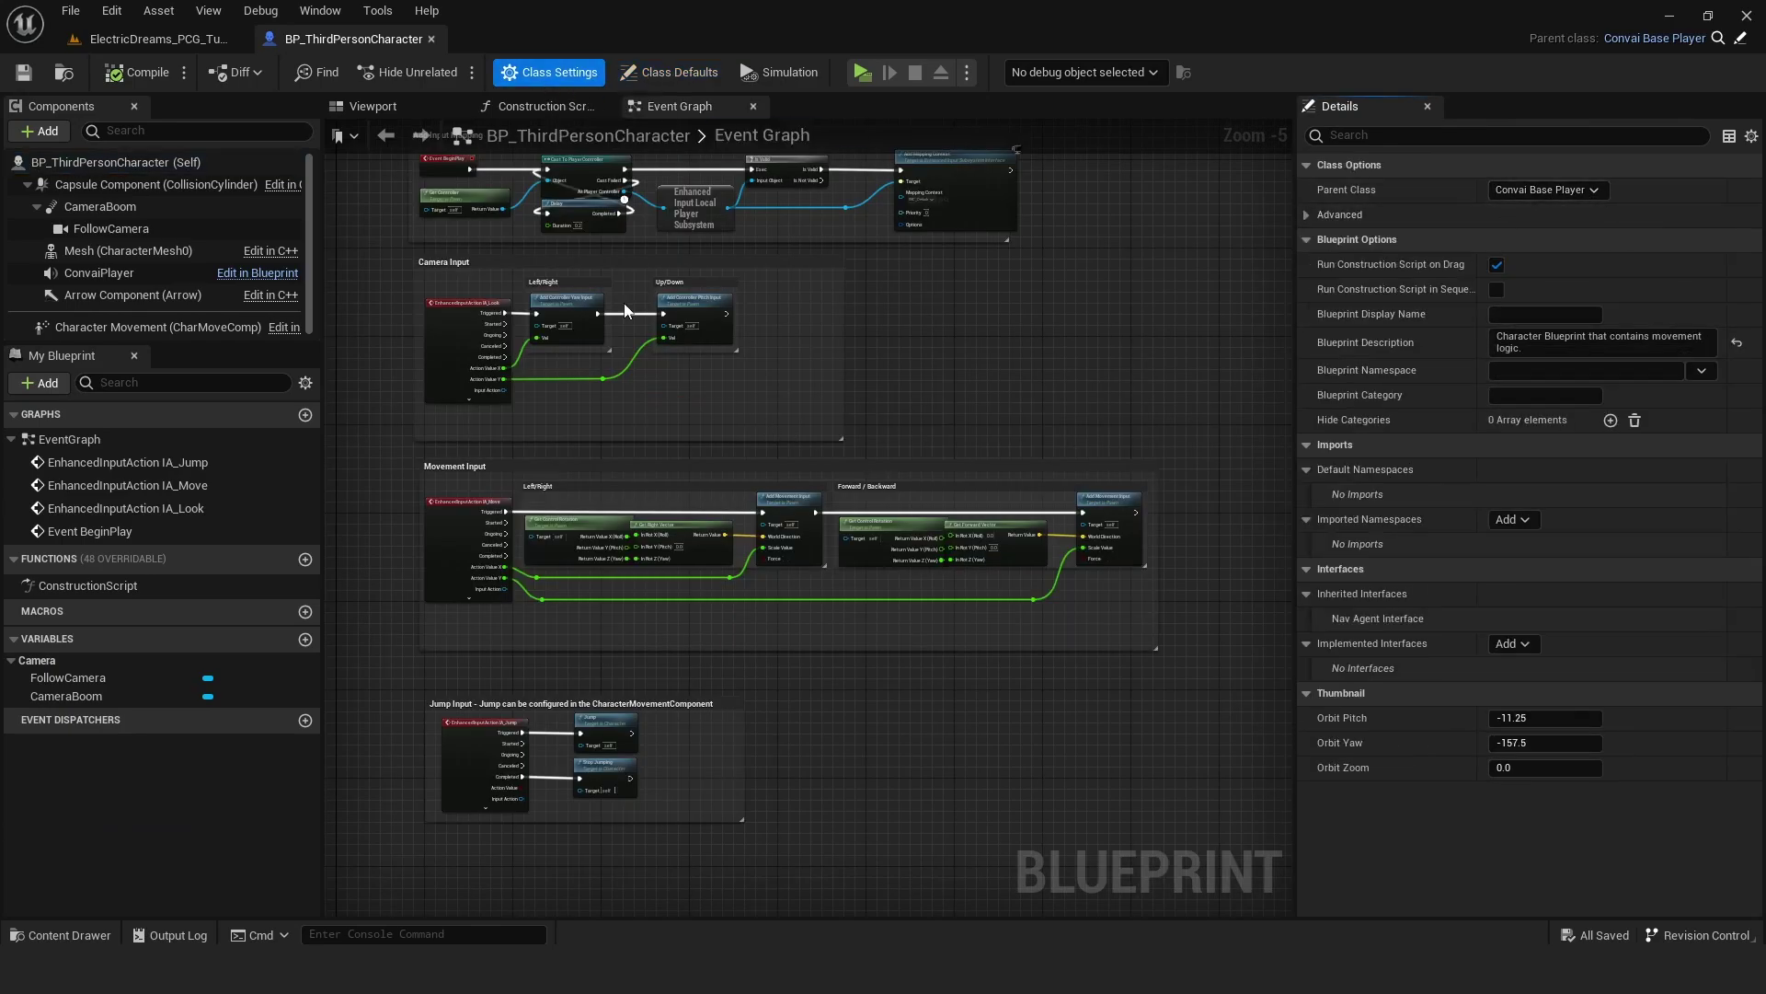
pyautogui.click(371, 113)
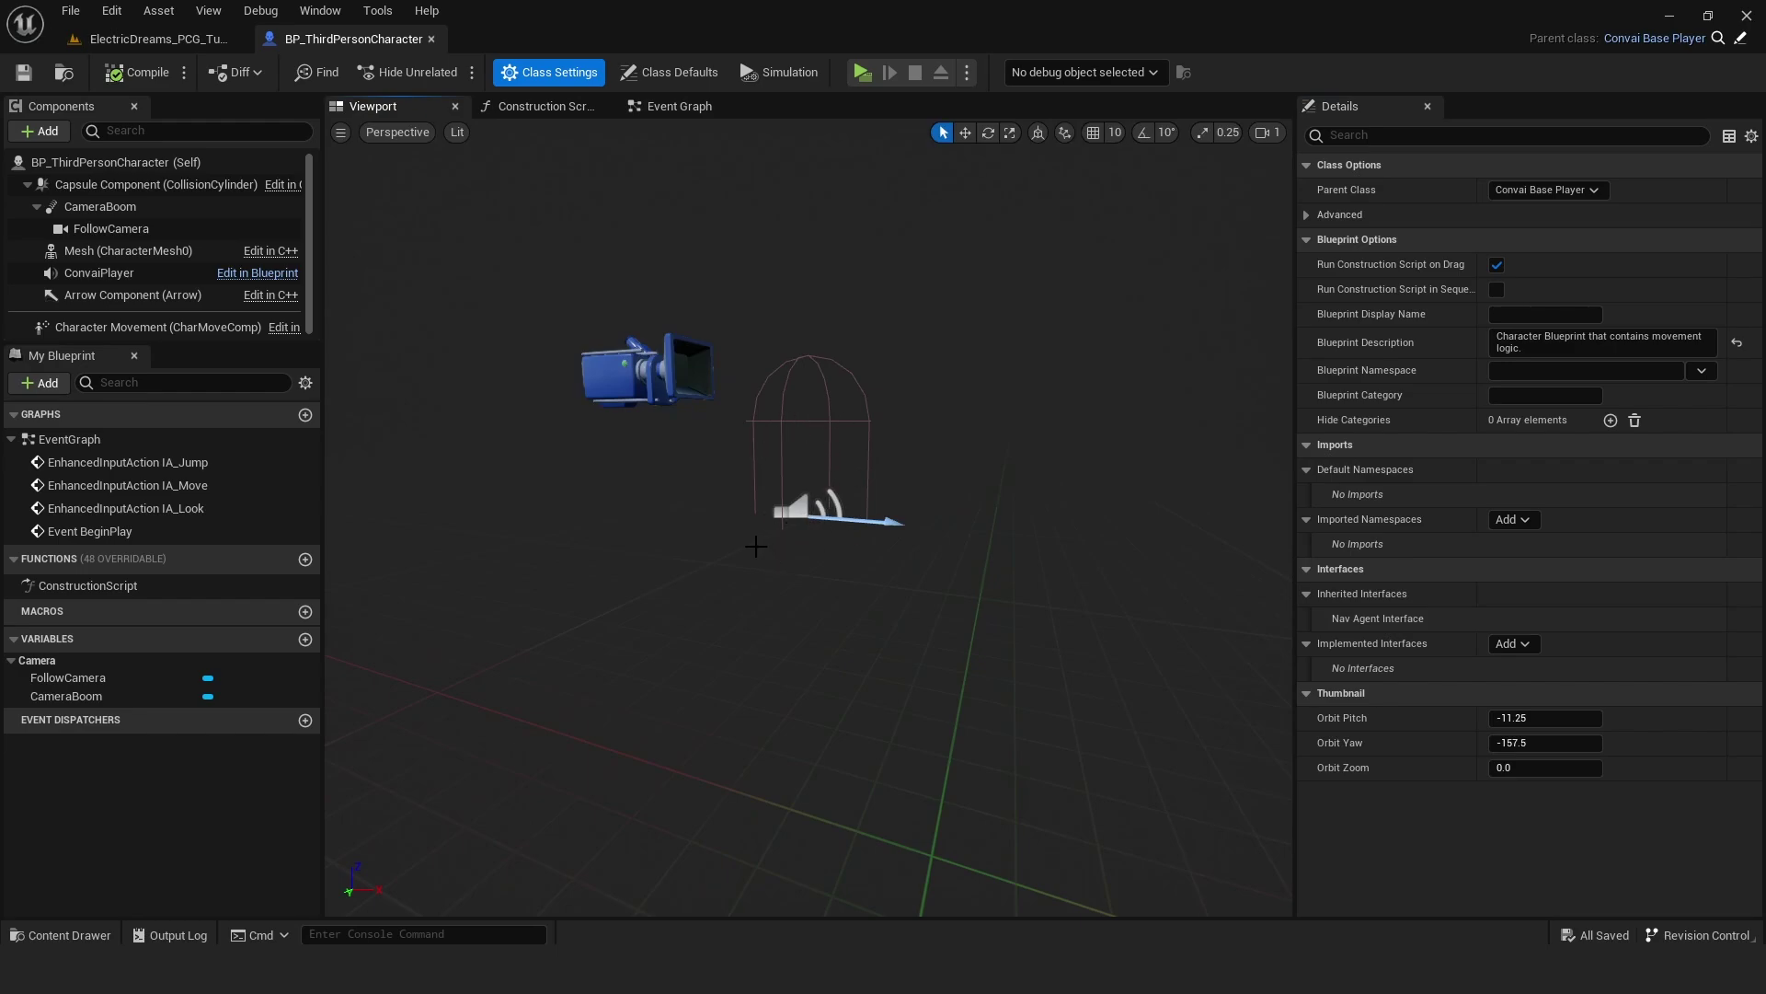
pyautogui.moveTo(755, 546); pyautogui.dragTo(757, 556)
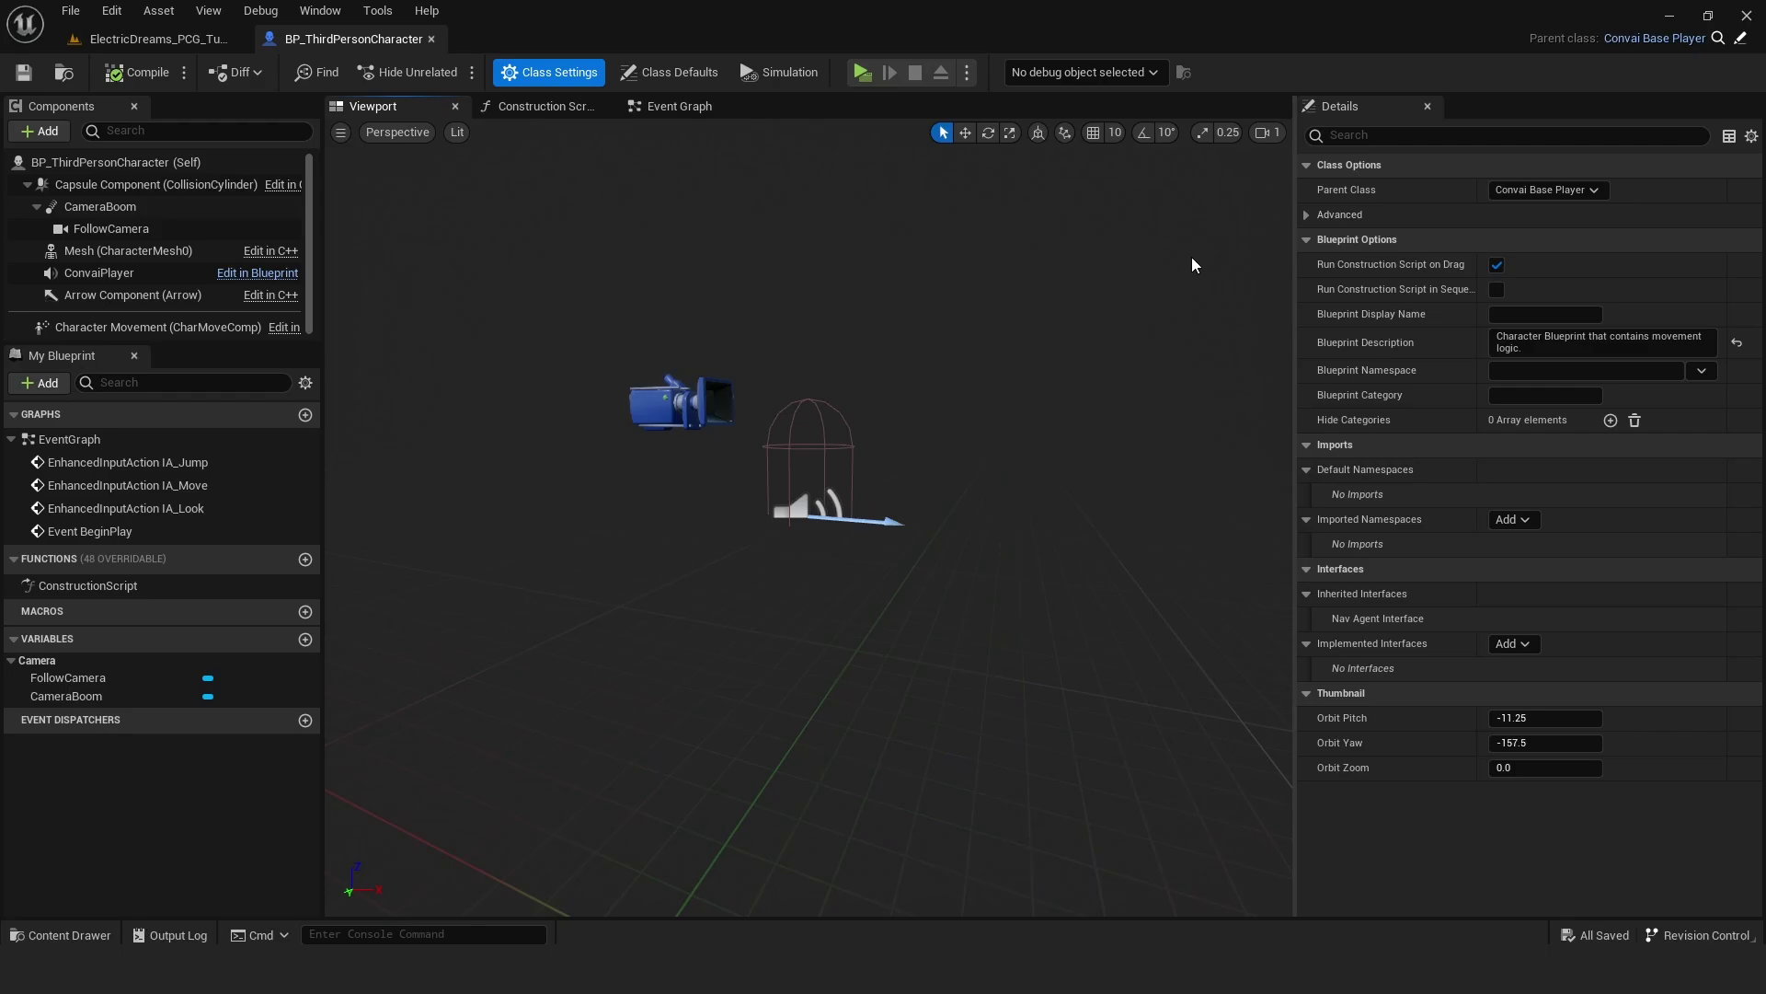
# - Turn on Show Inherited Variables for the BP_ThirdPersonCharacter variable list
pyautogui.click(306, 382)
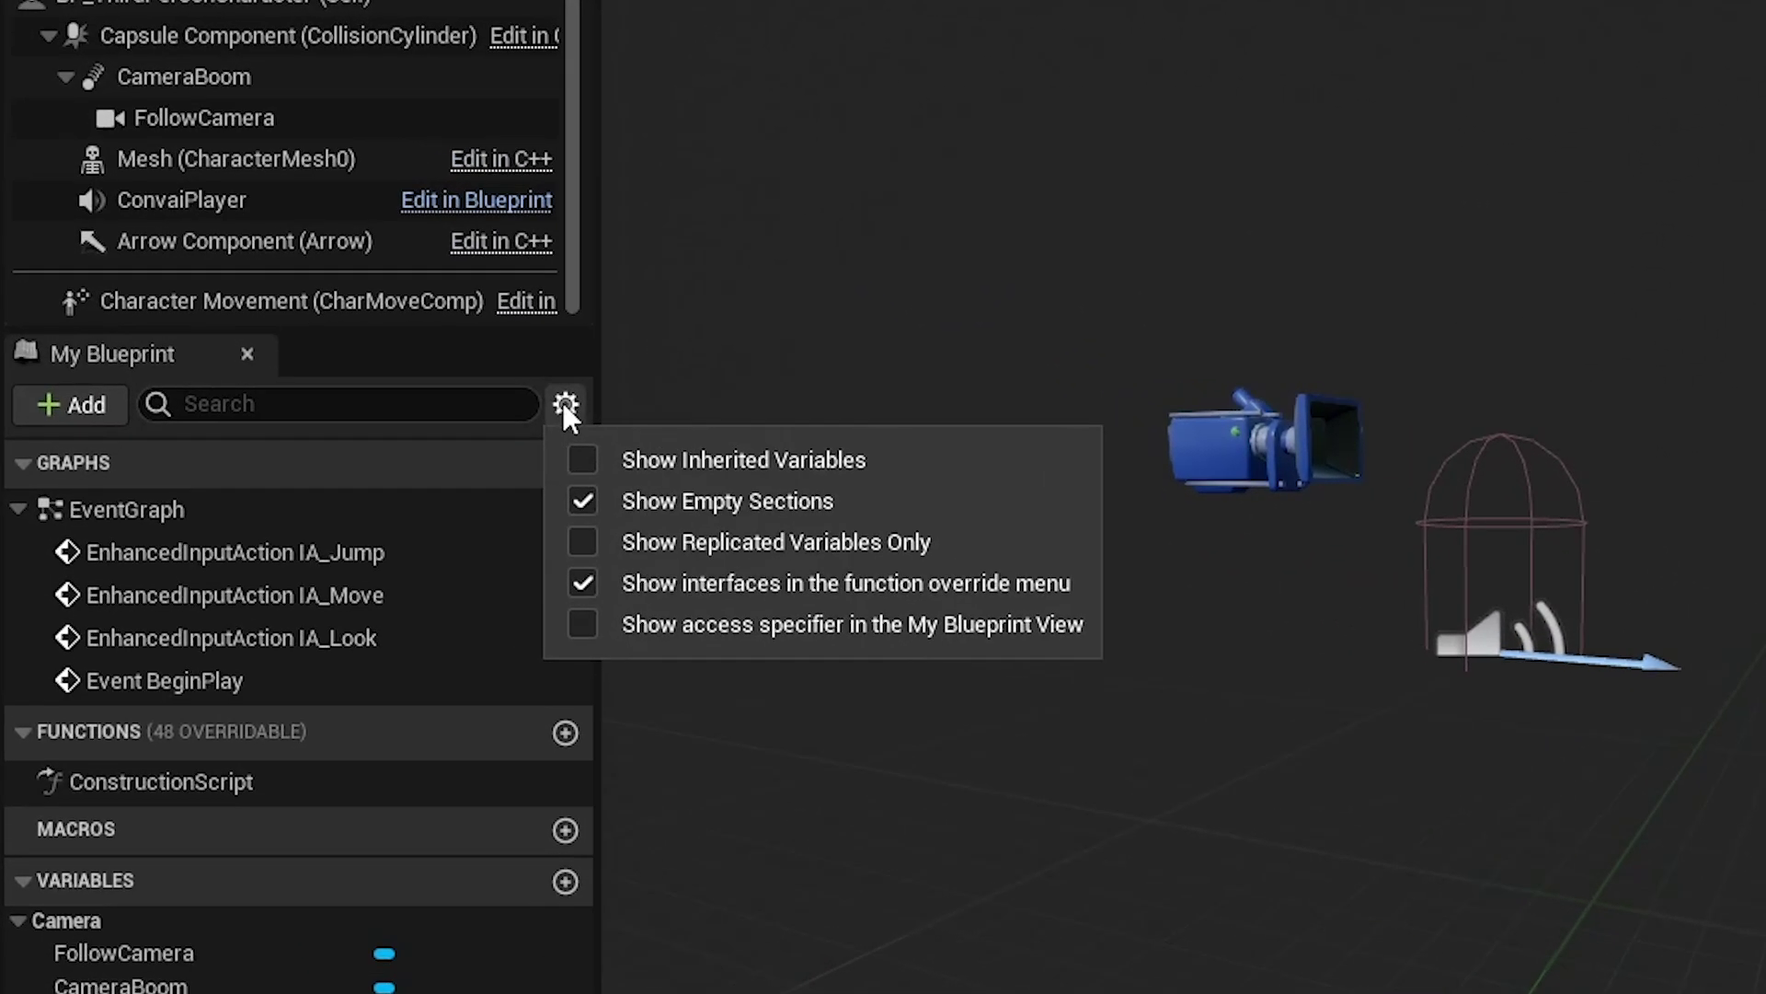
pyautogui.click(582, 458)
pyautogui.click(752, 814)
pyautogui.scroll(-1, 535, 930)
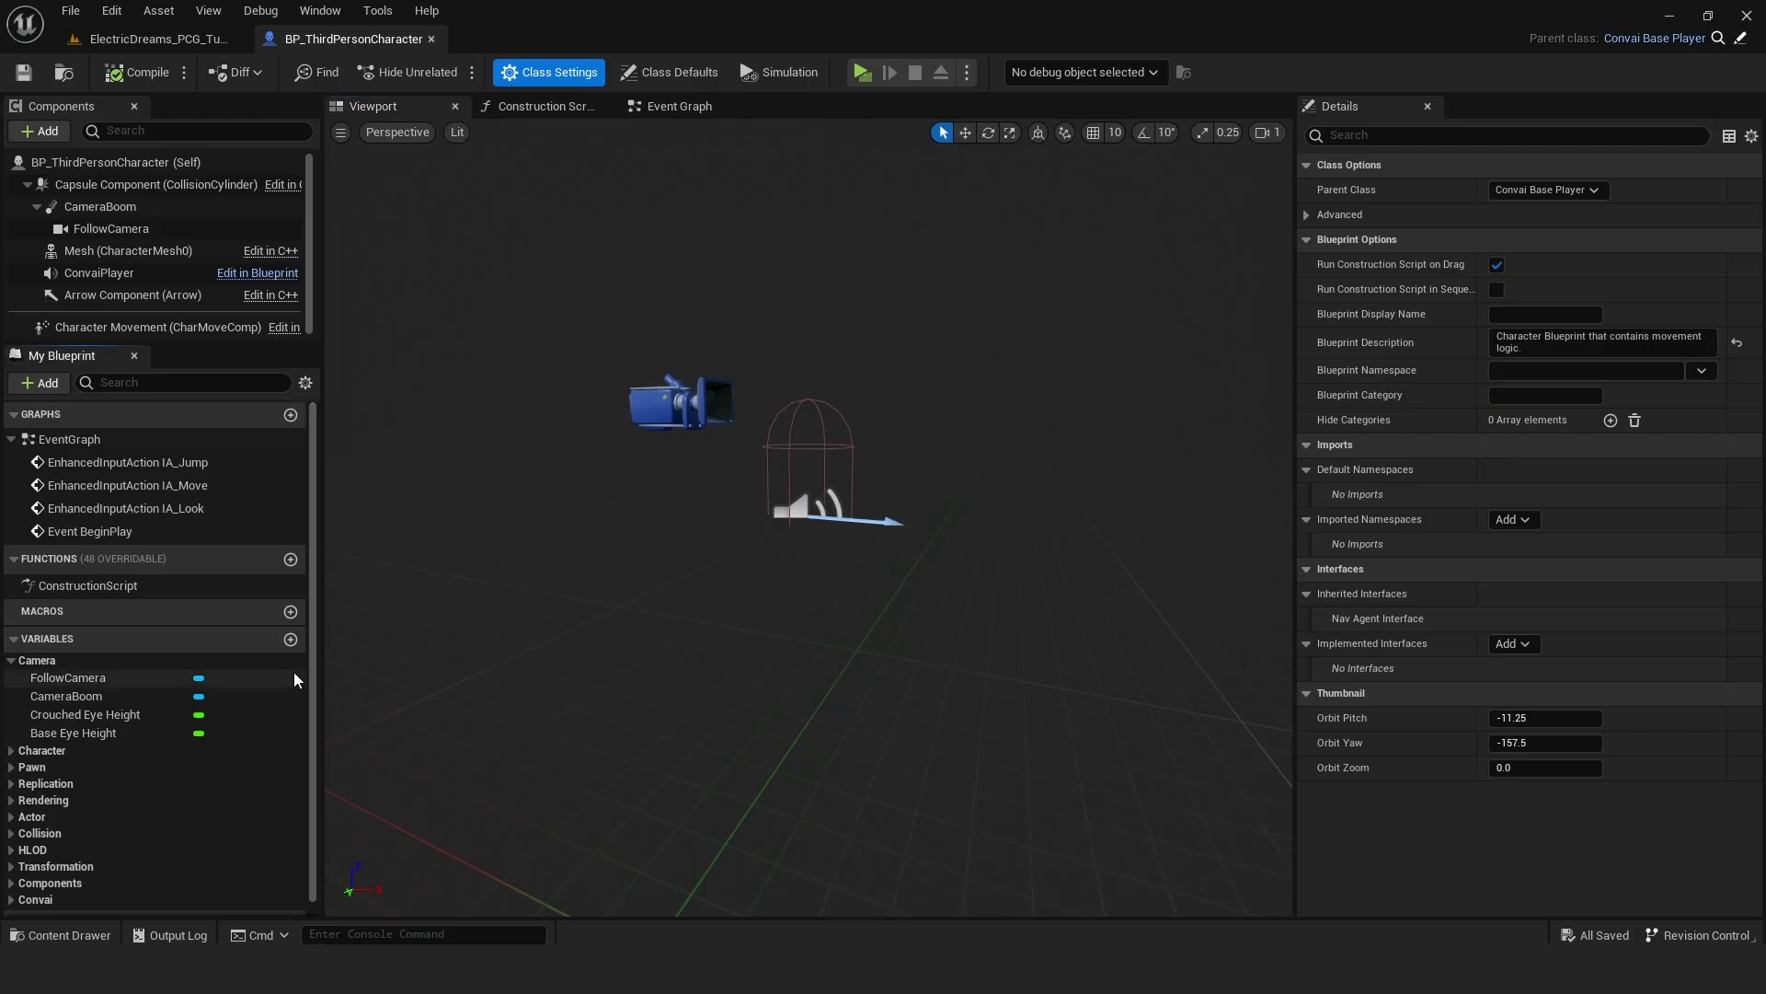
# - Turn on the default values of Enable Multiplayer and Enable VoiceChat in Convai's Multiplayer variable category
pyautogui.click(55, 874)
pyautogui.click(15, 867)
pyautogui.scroll(-3, 164, 784)
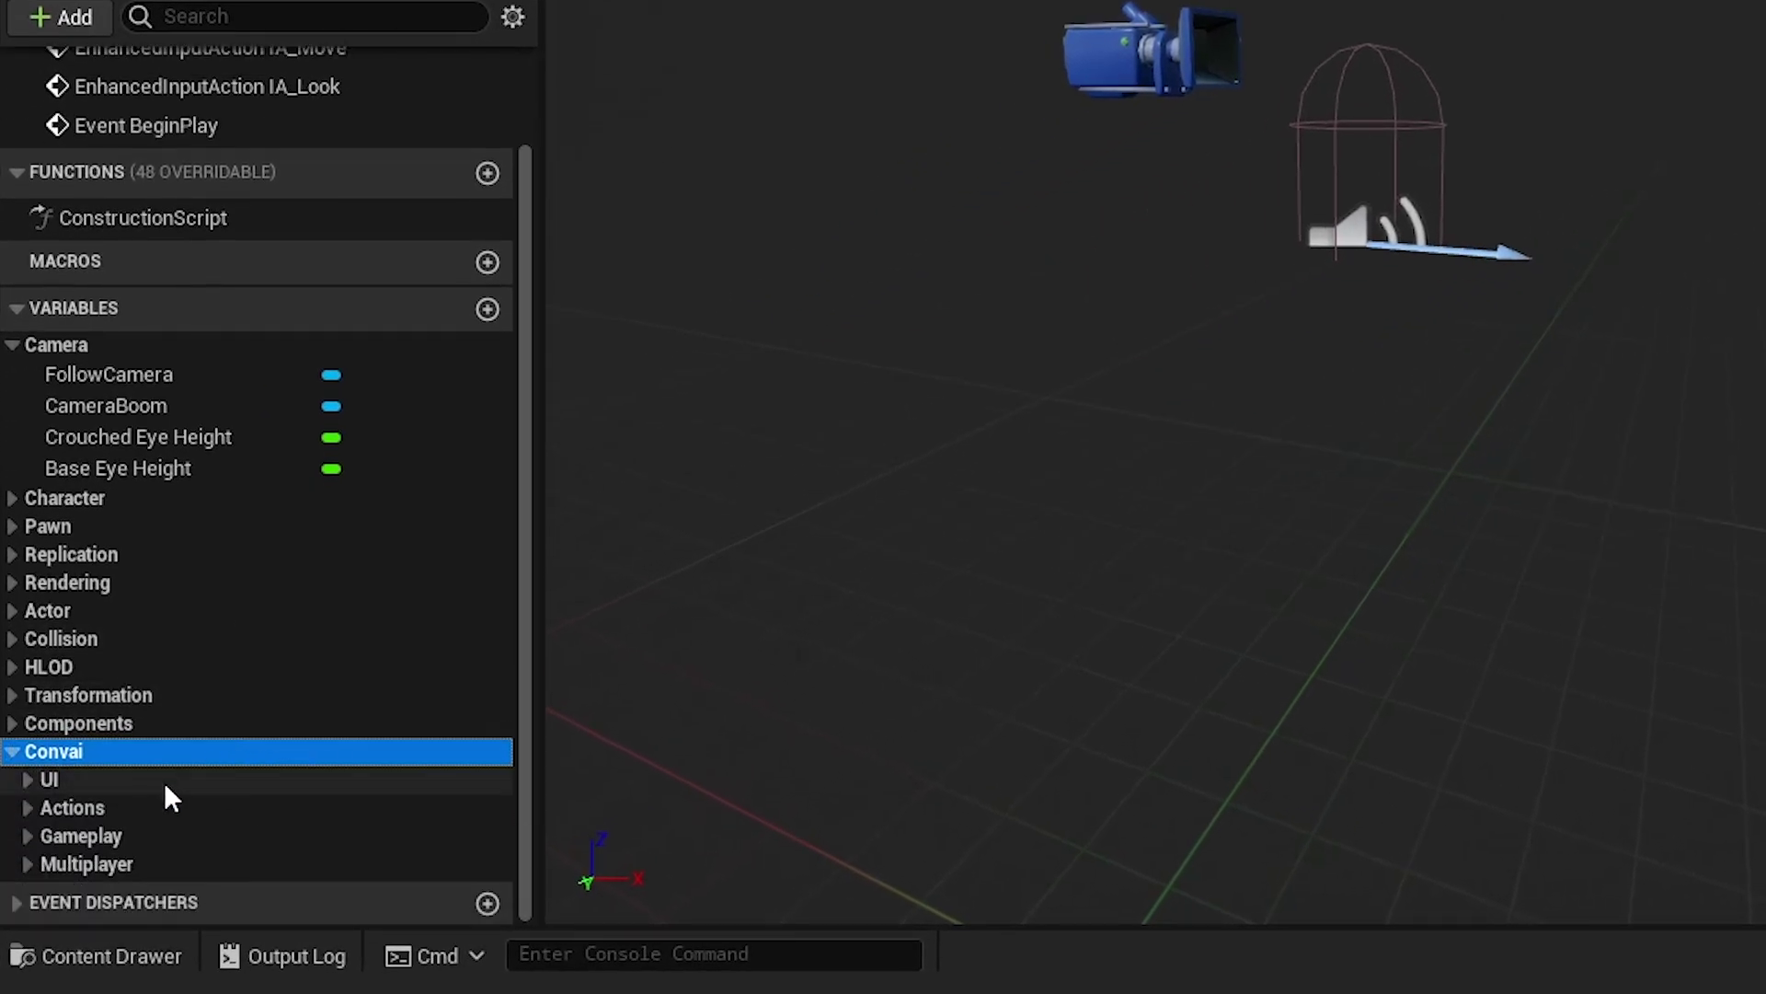
pyautogui.doubleClick(59, 859)
pyautogui.click(167, 796)
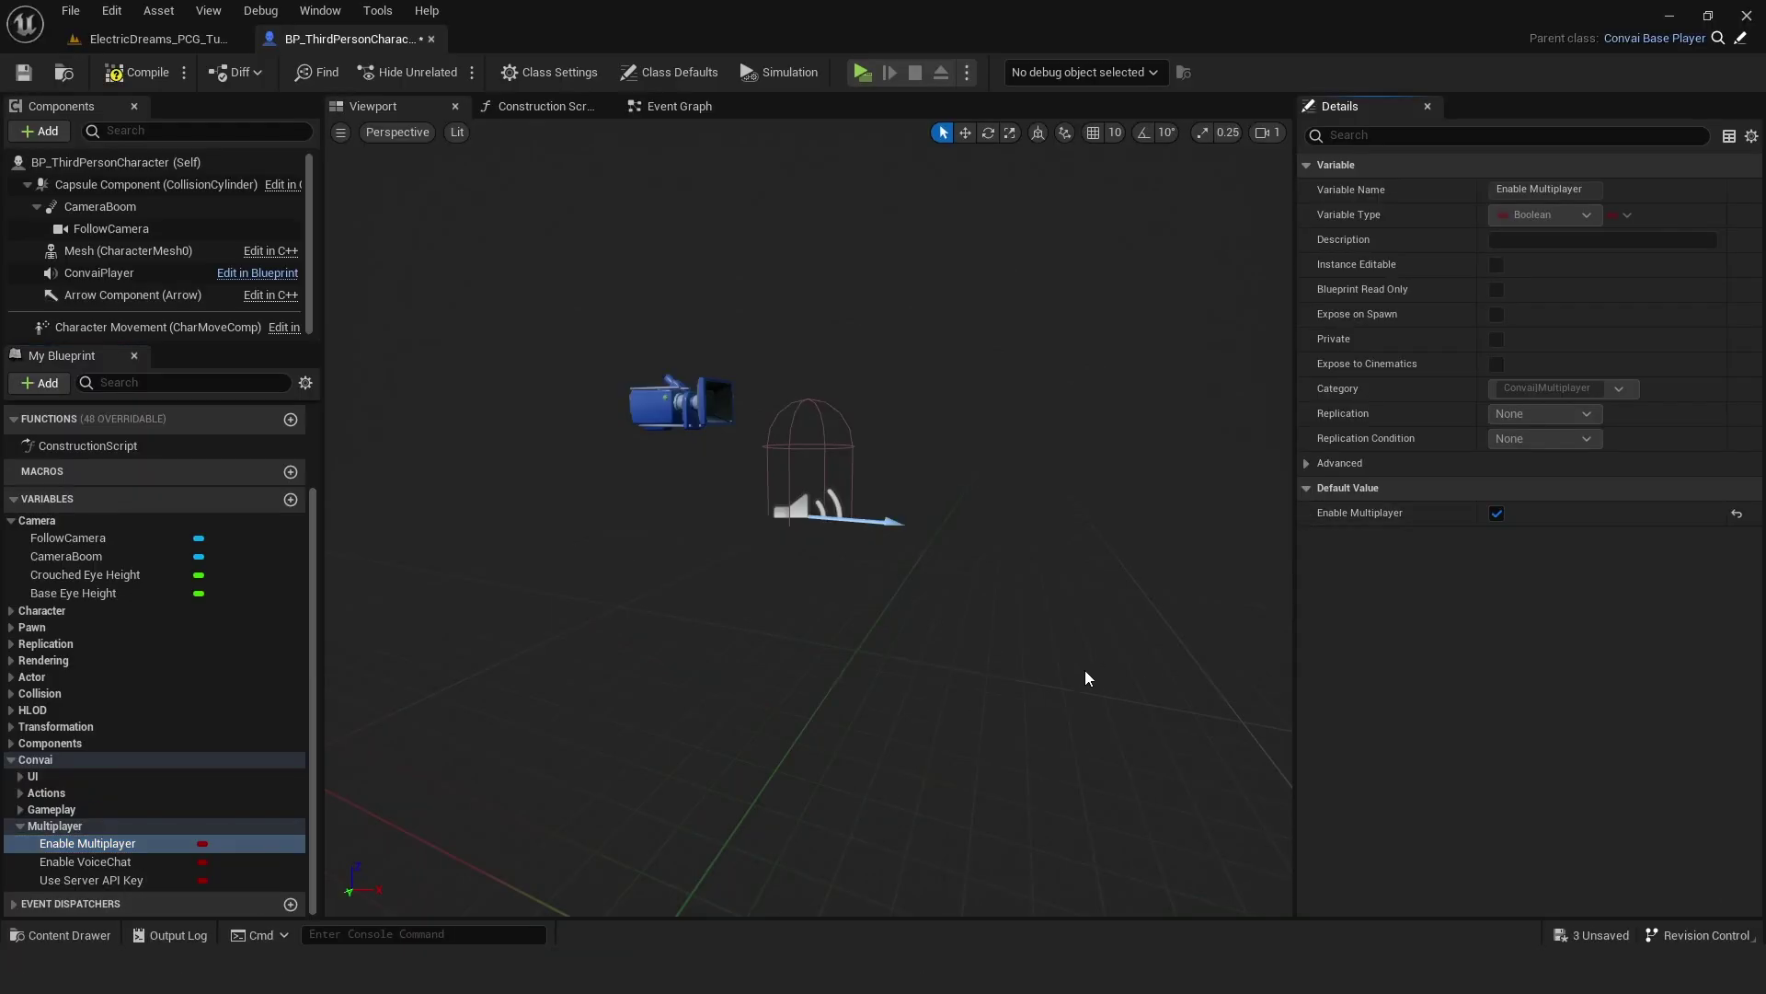
pyautogui.click(136, 859)
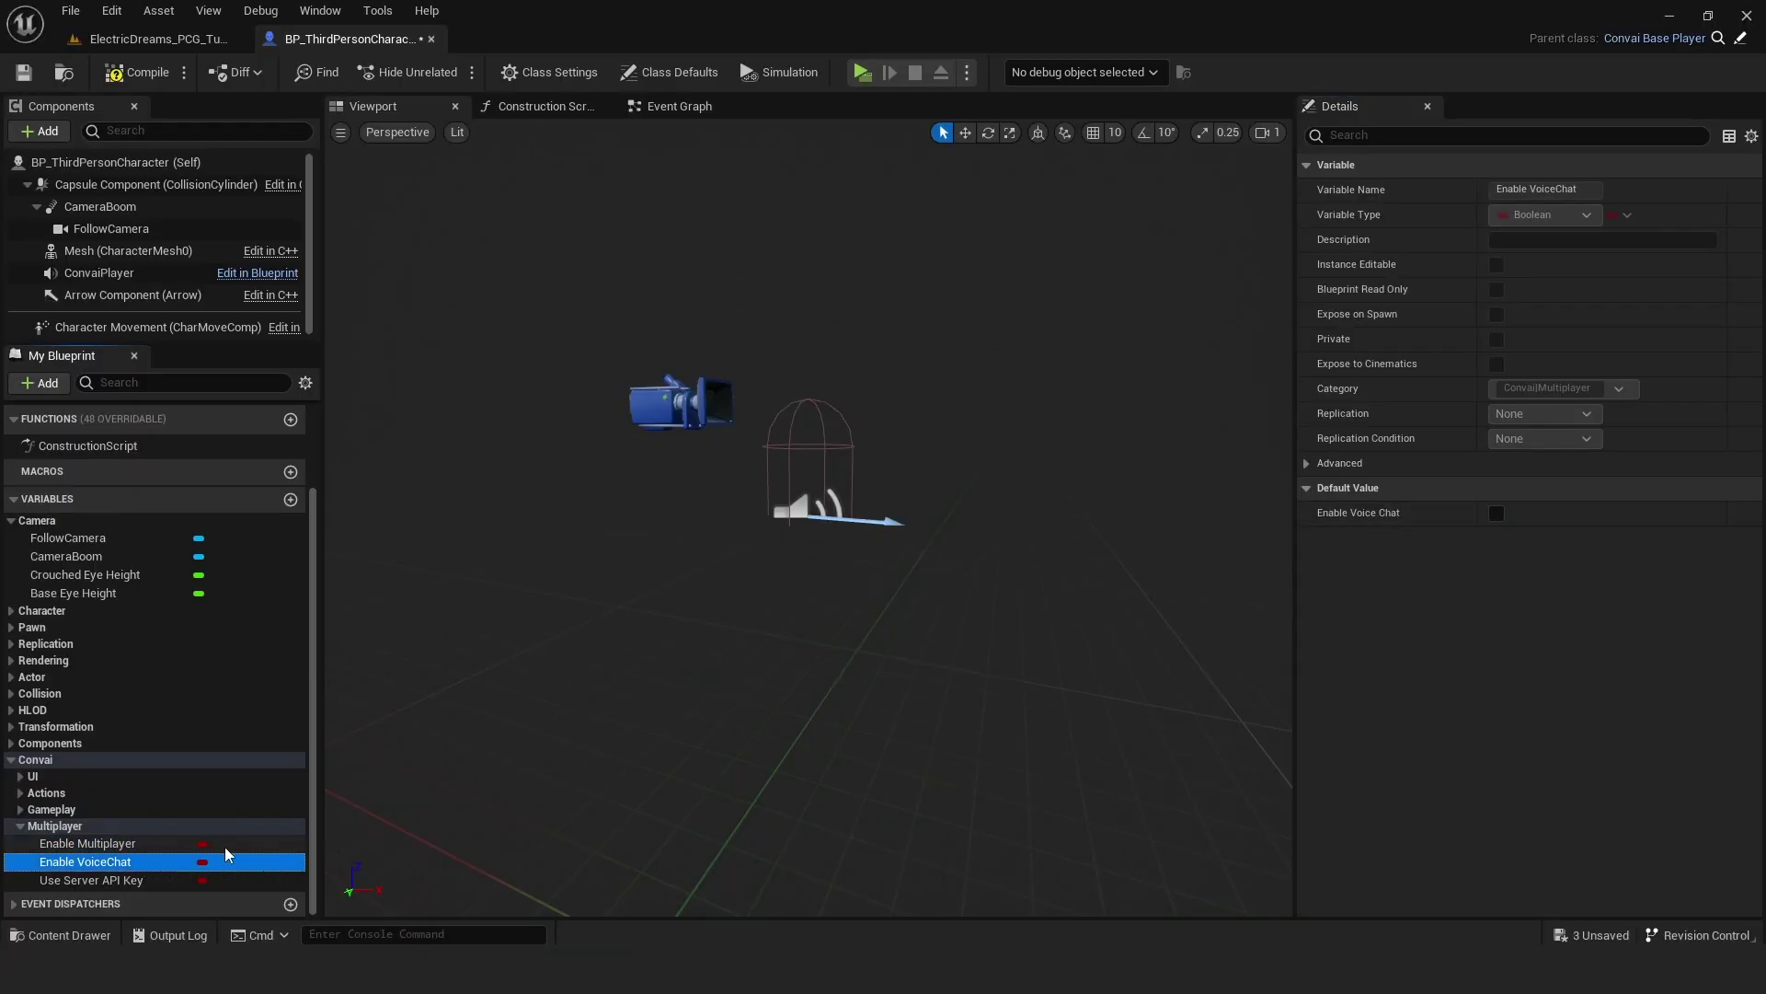
pyautogui.click(1497, 513)
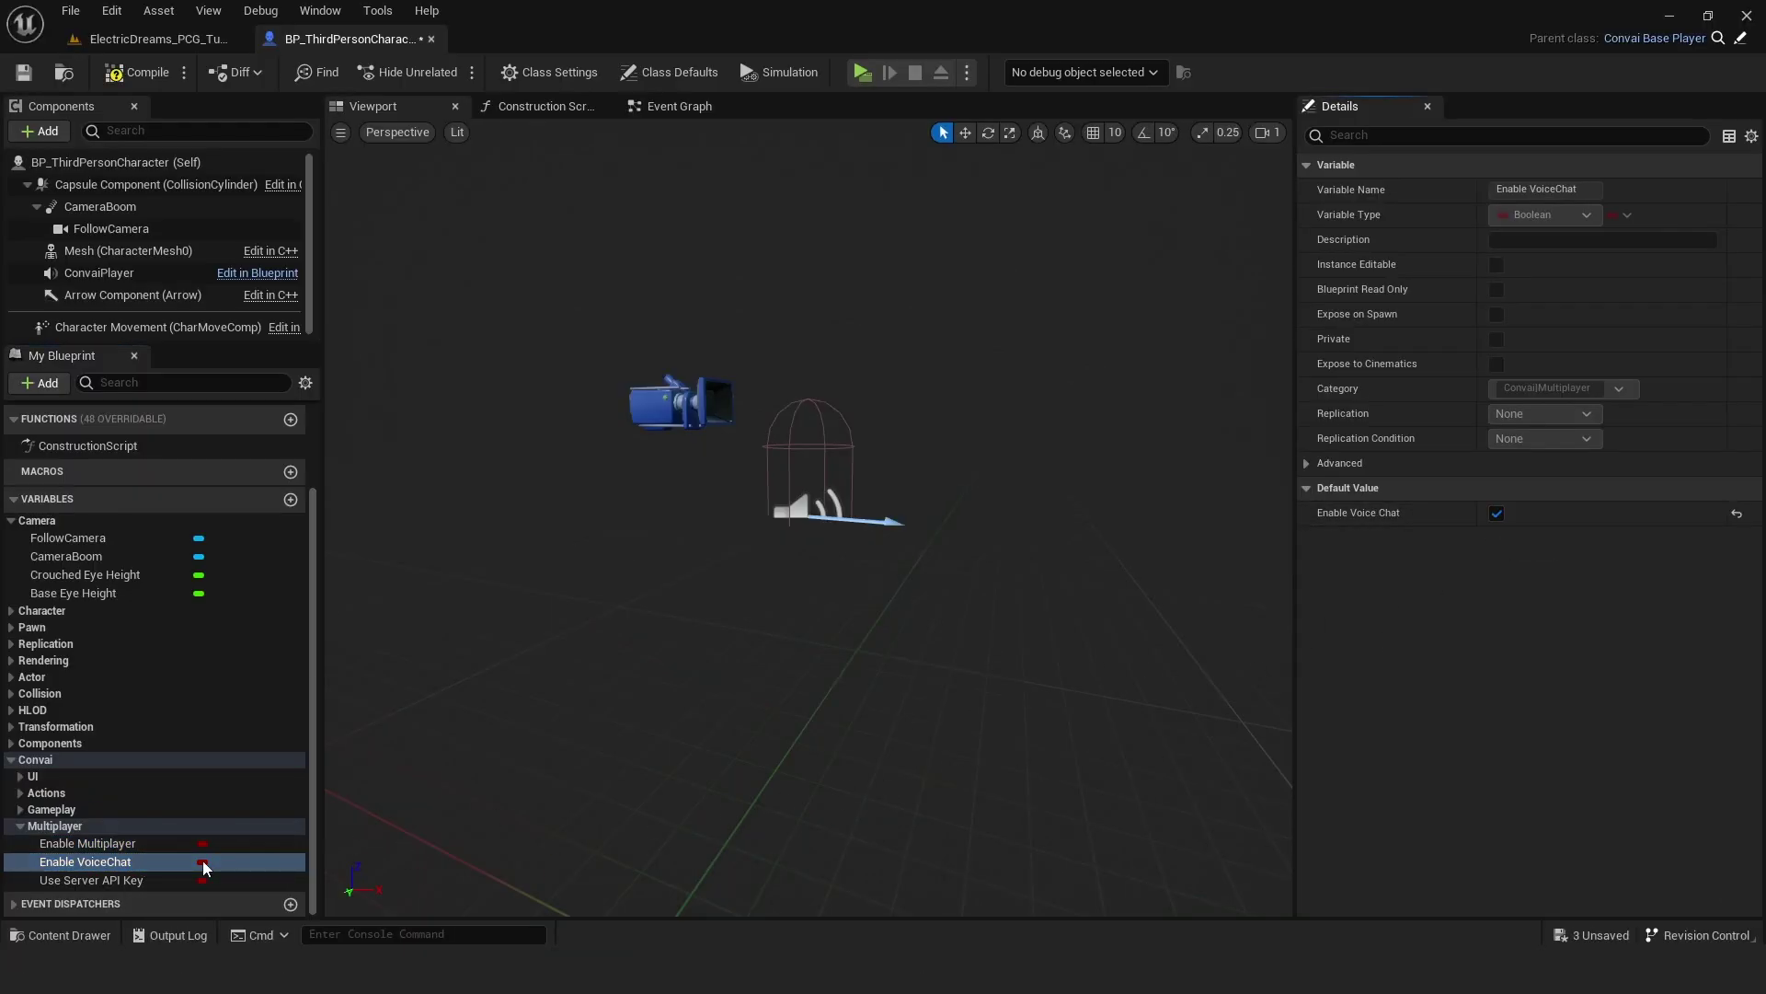
# - Switch the default value of the Use Server API Key variable on and back off
pyautogui.click(113, 879)
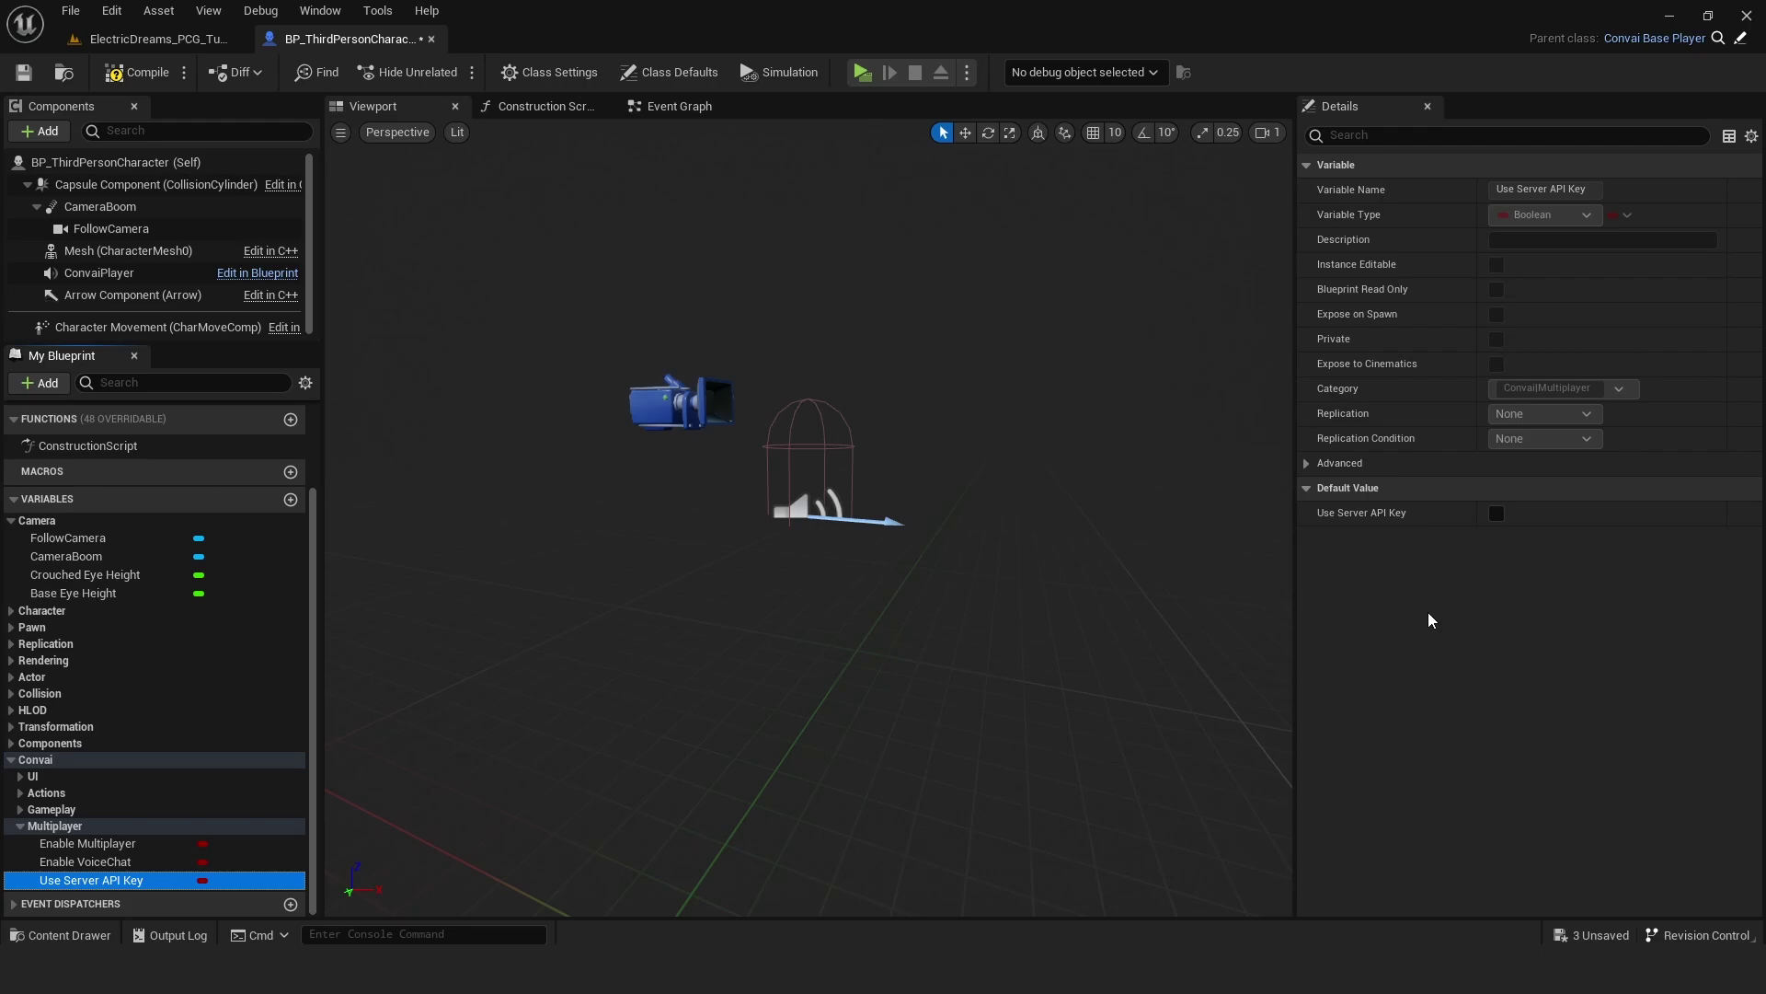
pyautogui.click(1497, 514)
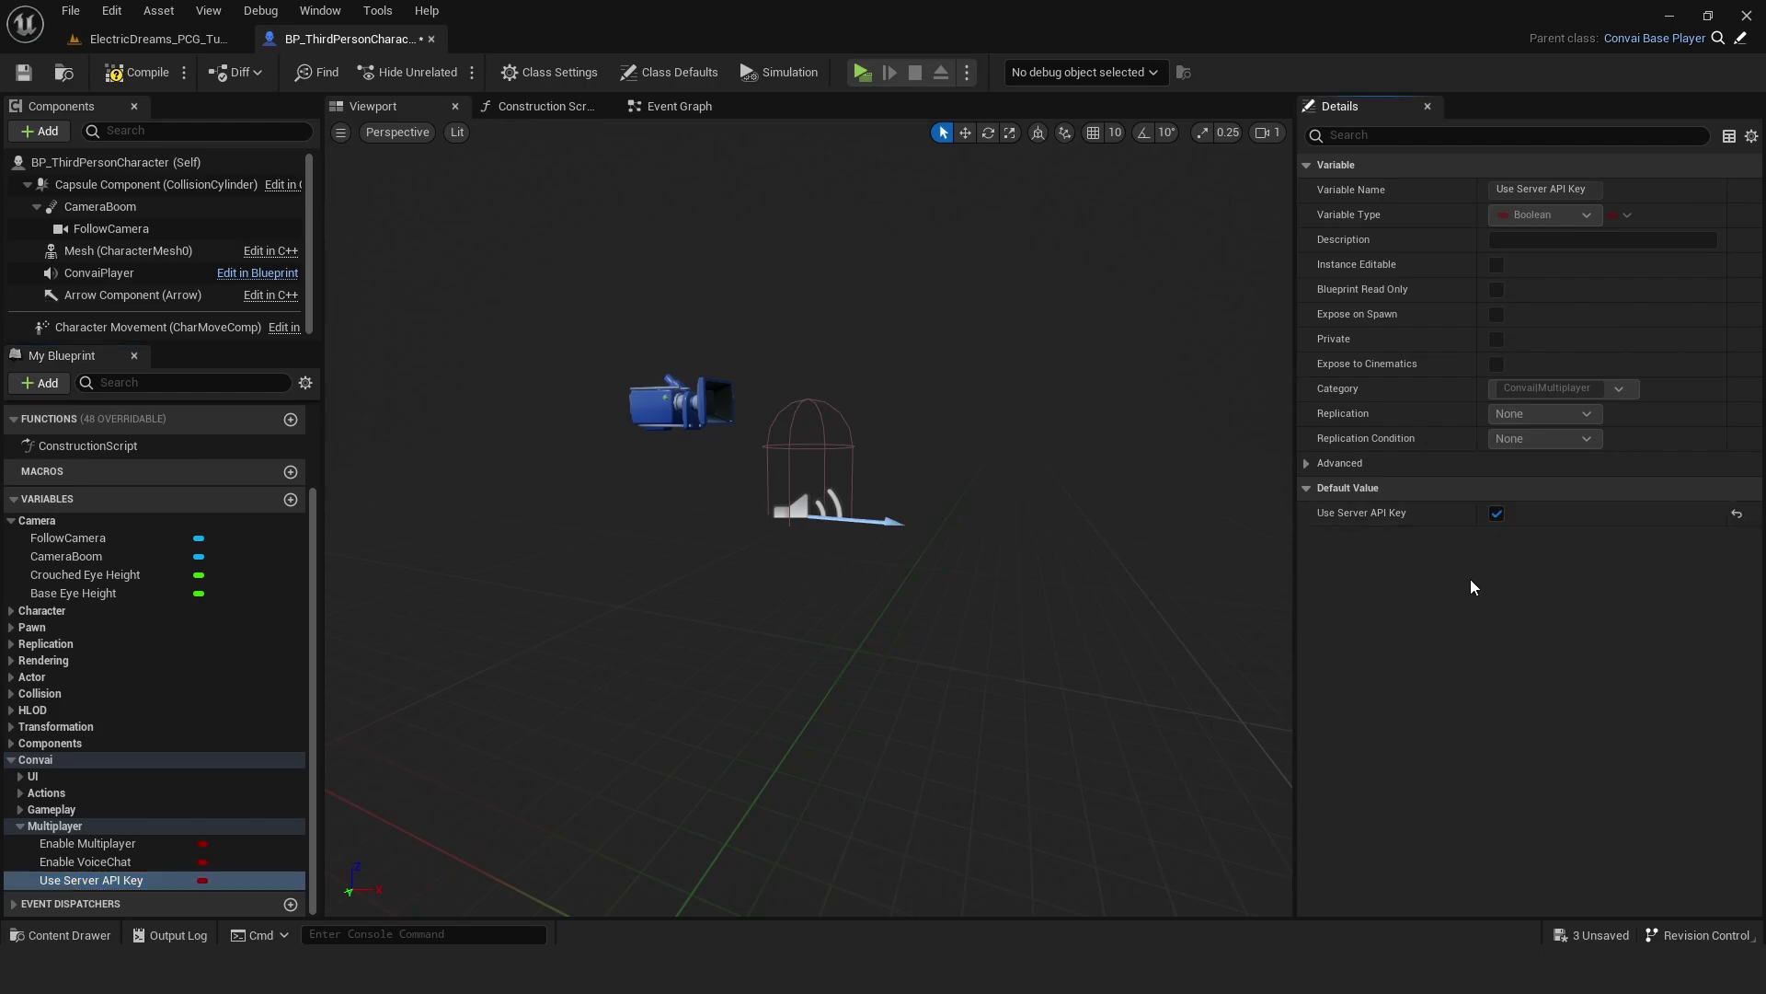
pyautogui.click(1497, 513)
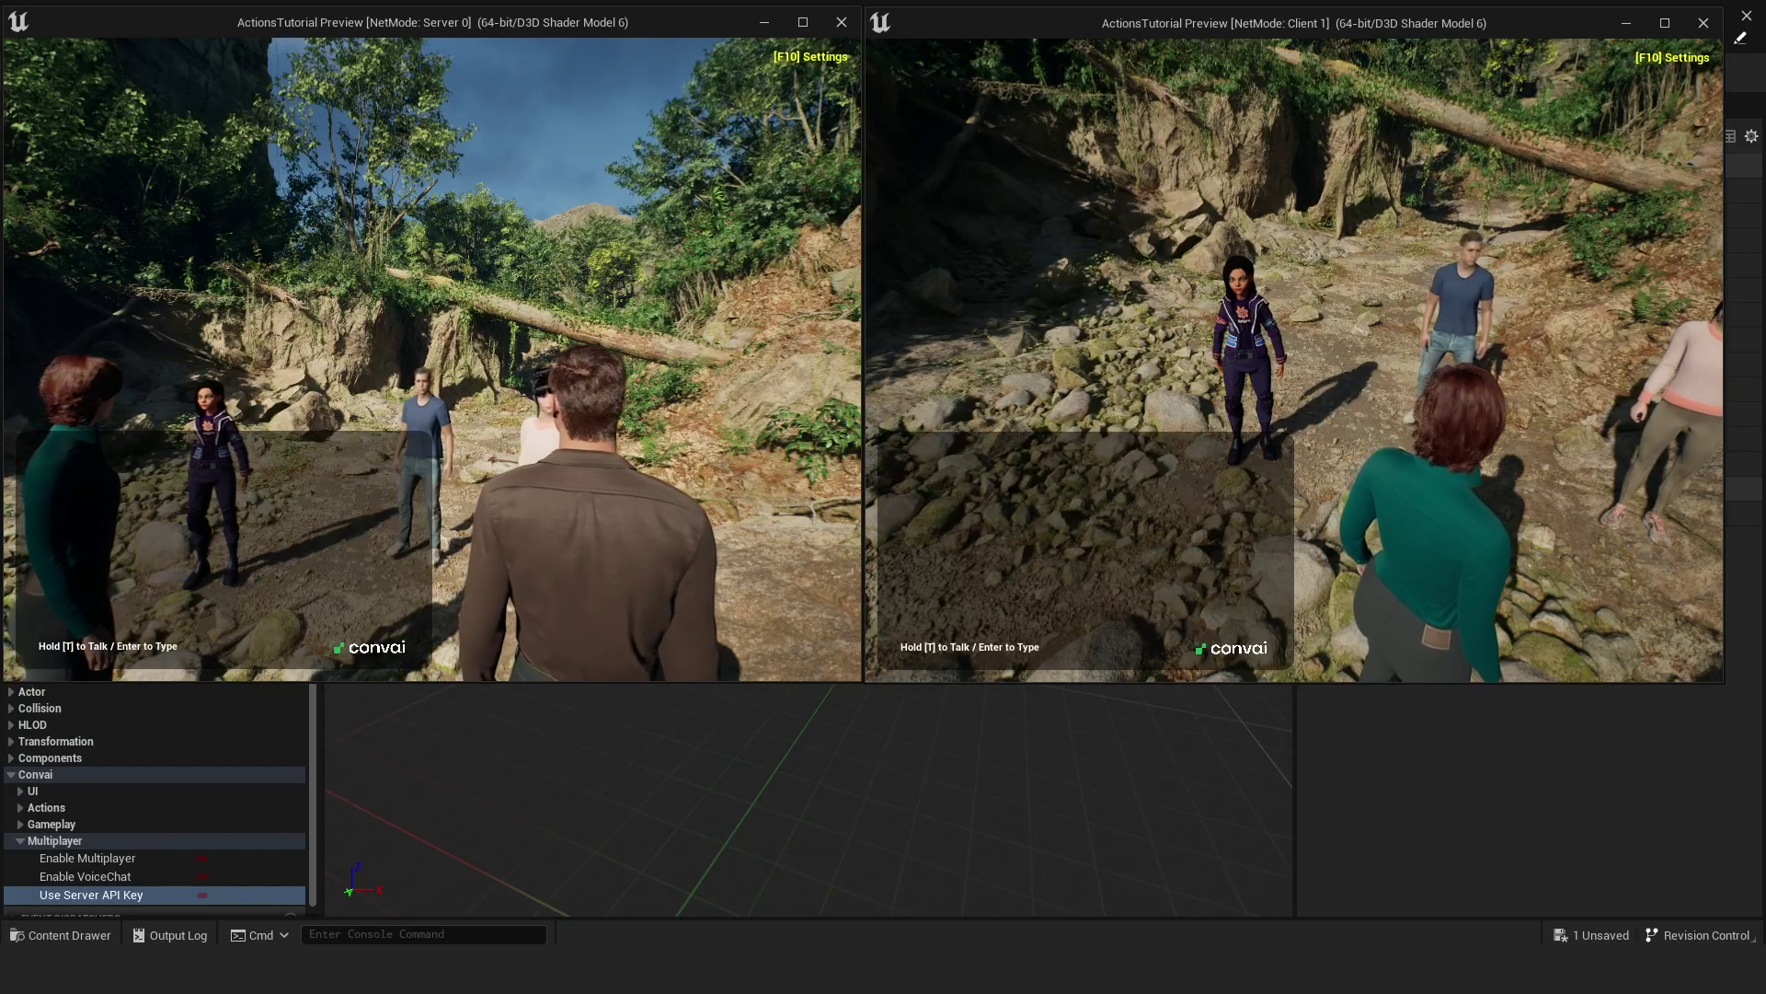
# - Move the client player in the preview and ask the AI character by voice "Hey, how are you doing today?" and "Hey, can you follow me?"
pyautogui.press('a')
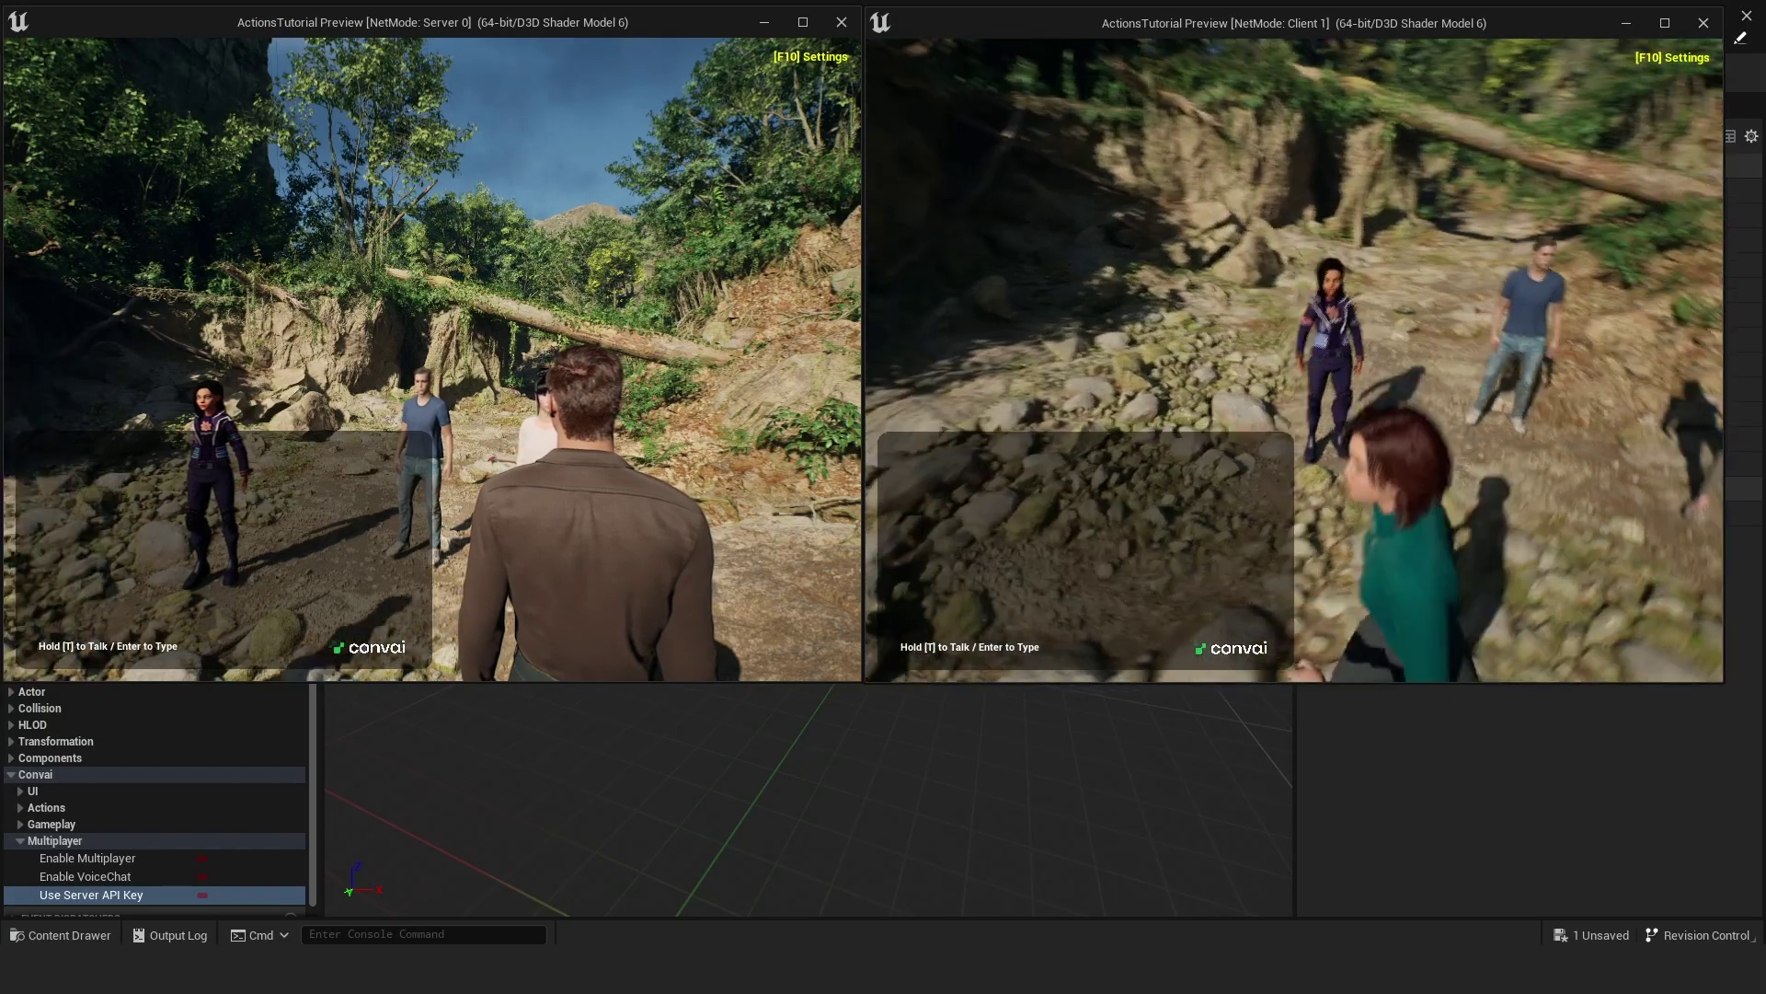
pyautogui.press('t')
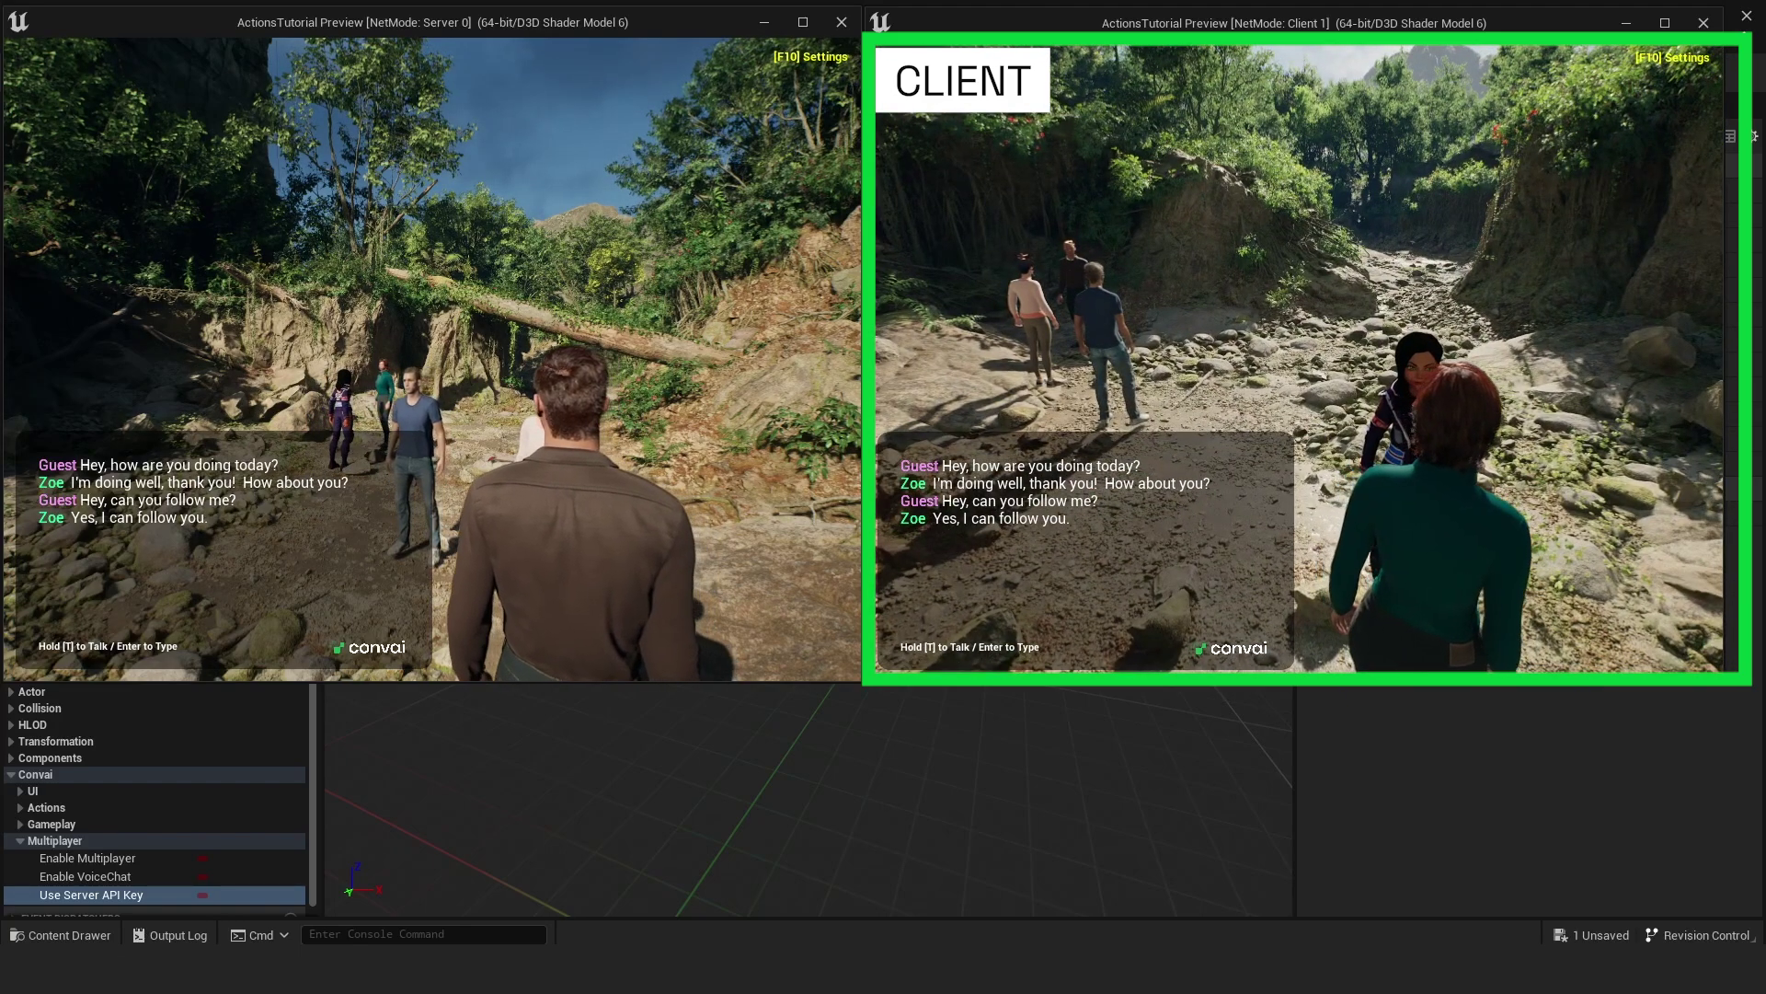
# - Set the player's display name in the client preview's settings and the server preview's settings, saving the changes in each
pyautogui.press('F10')
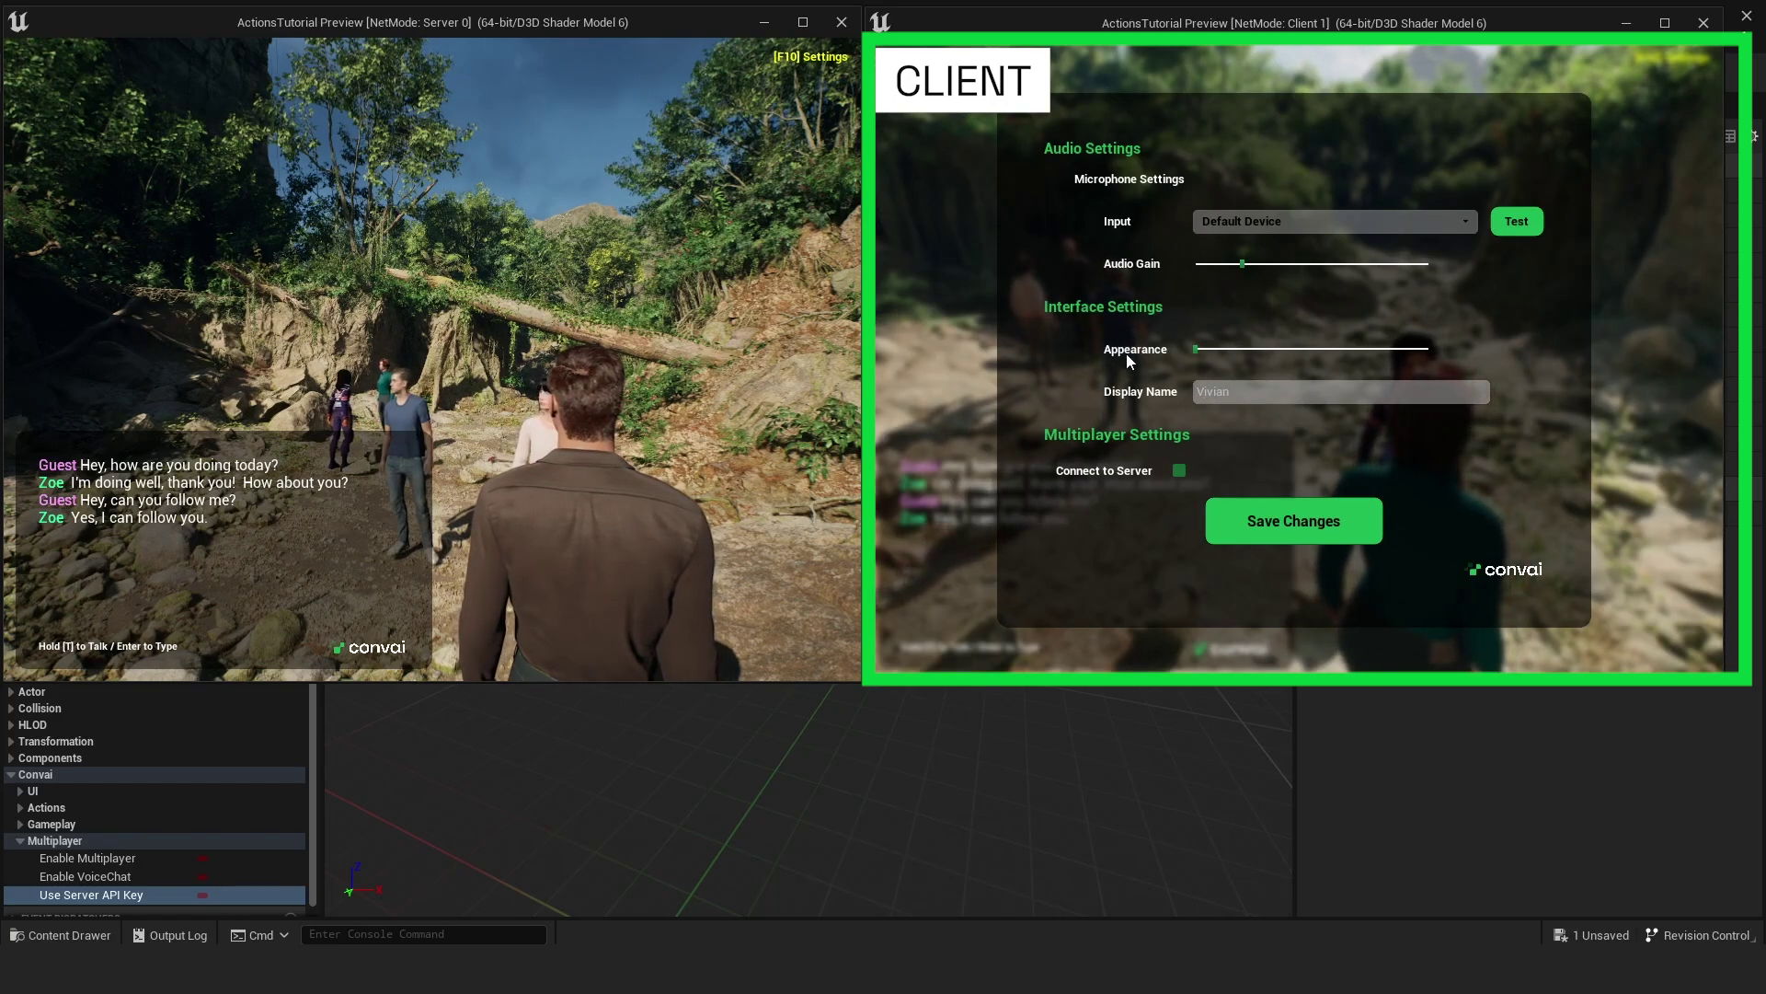
pyautogui.click(1251, 532)
pyautogui.click(587, 483)
pyautogui.press('F10')
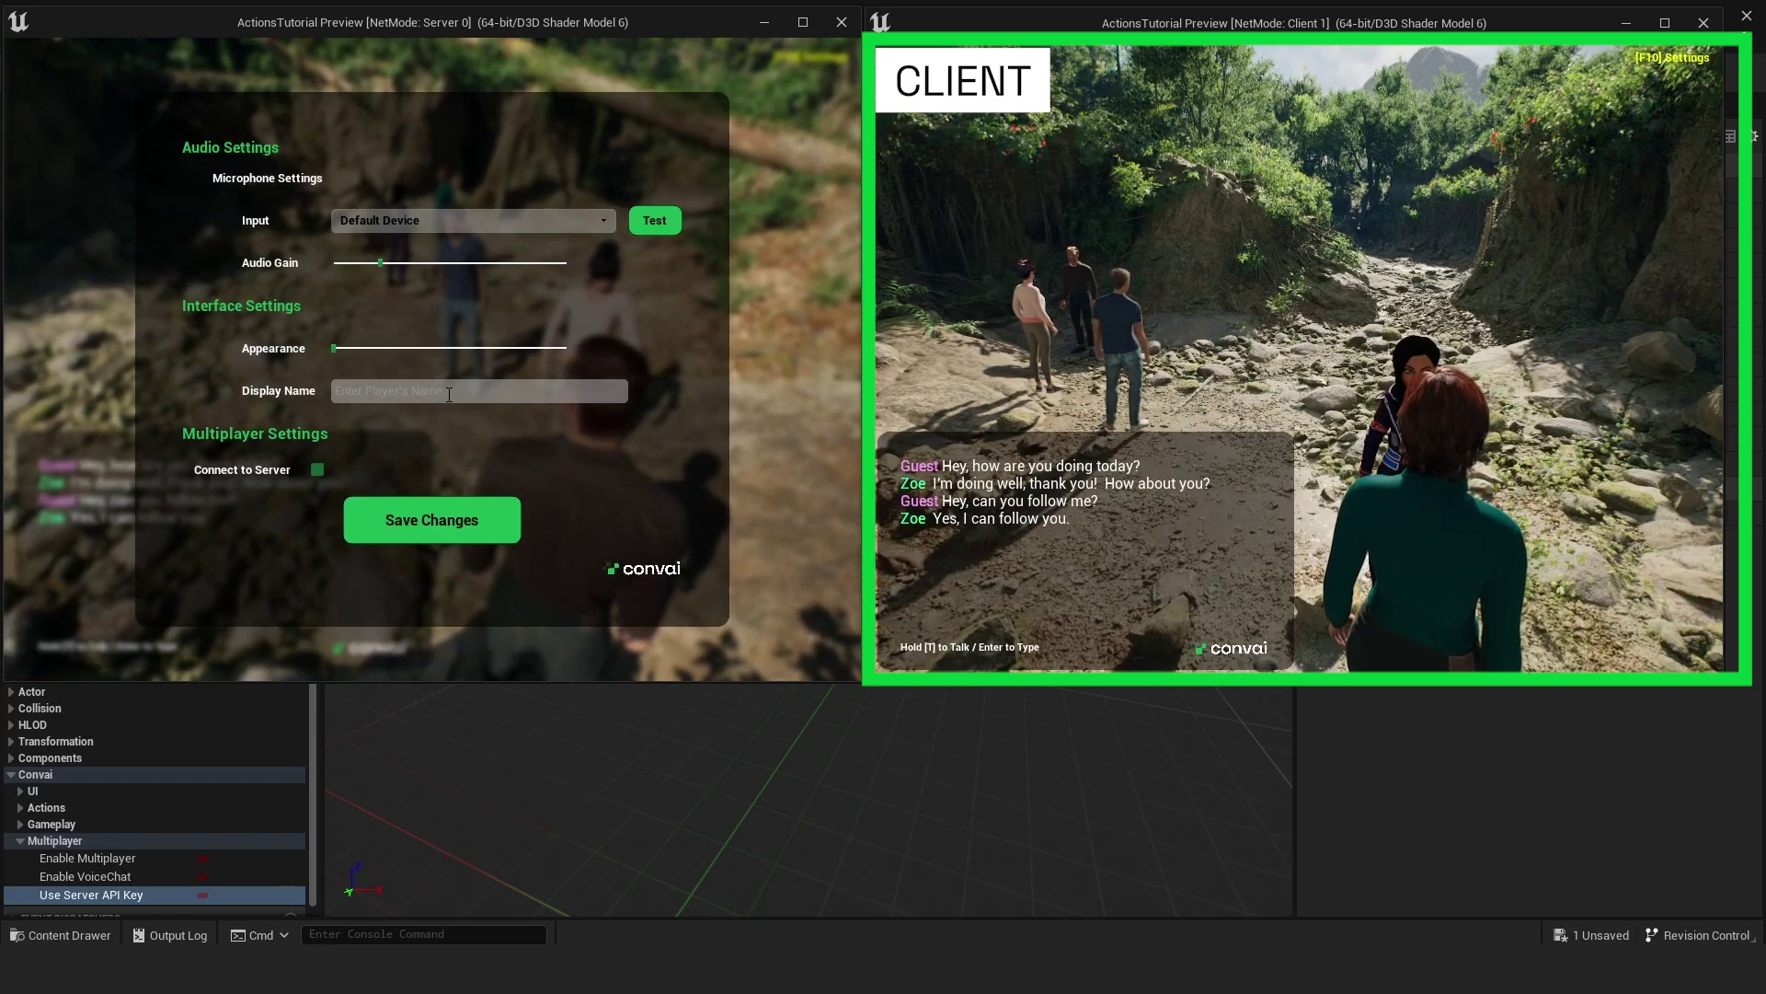
pyautogui.click(444, 542)
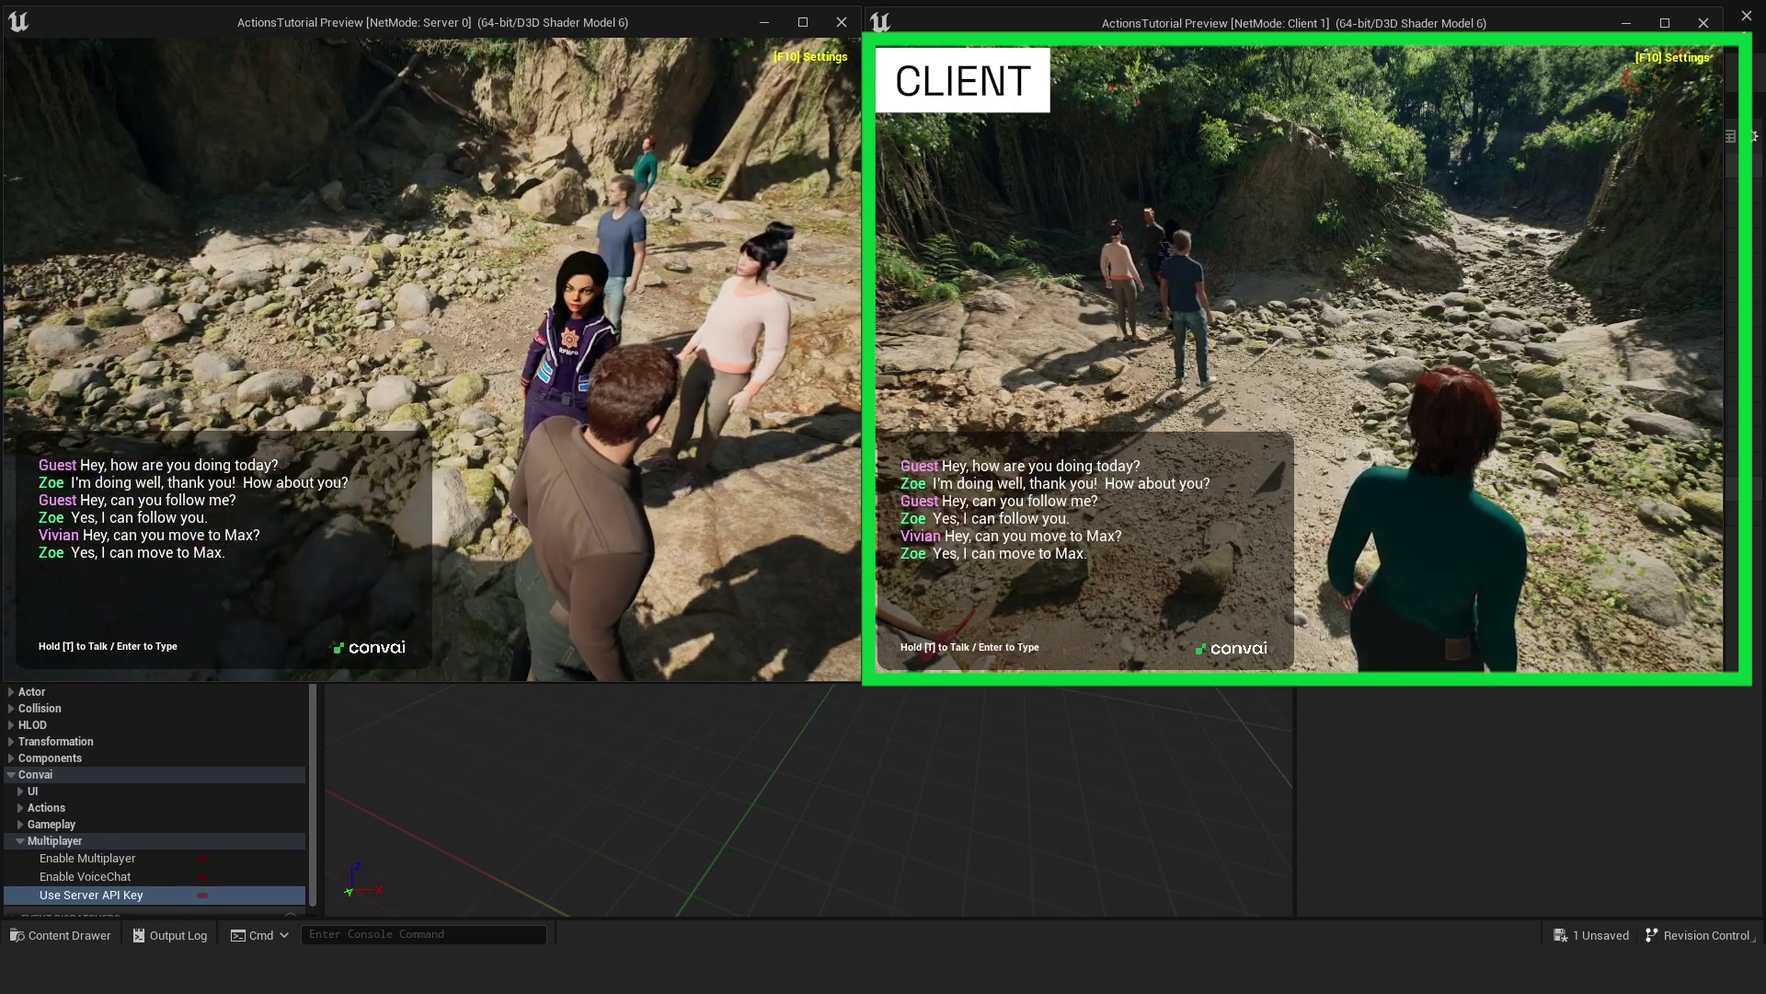
# - Send the text message "hello, who are you?" to the AI character from the server player
pyautogui.press('Return')
pyautogui.write('hello, who are you?')
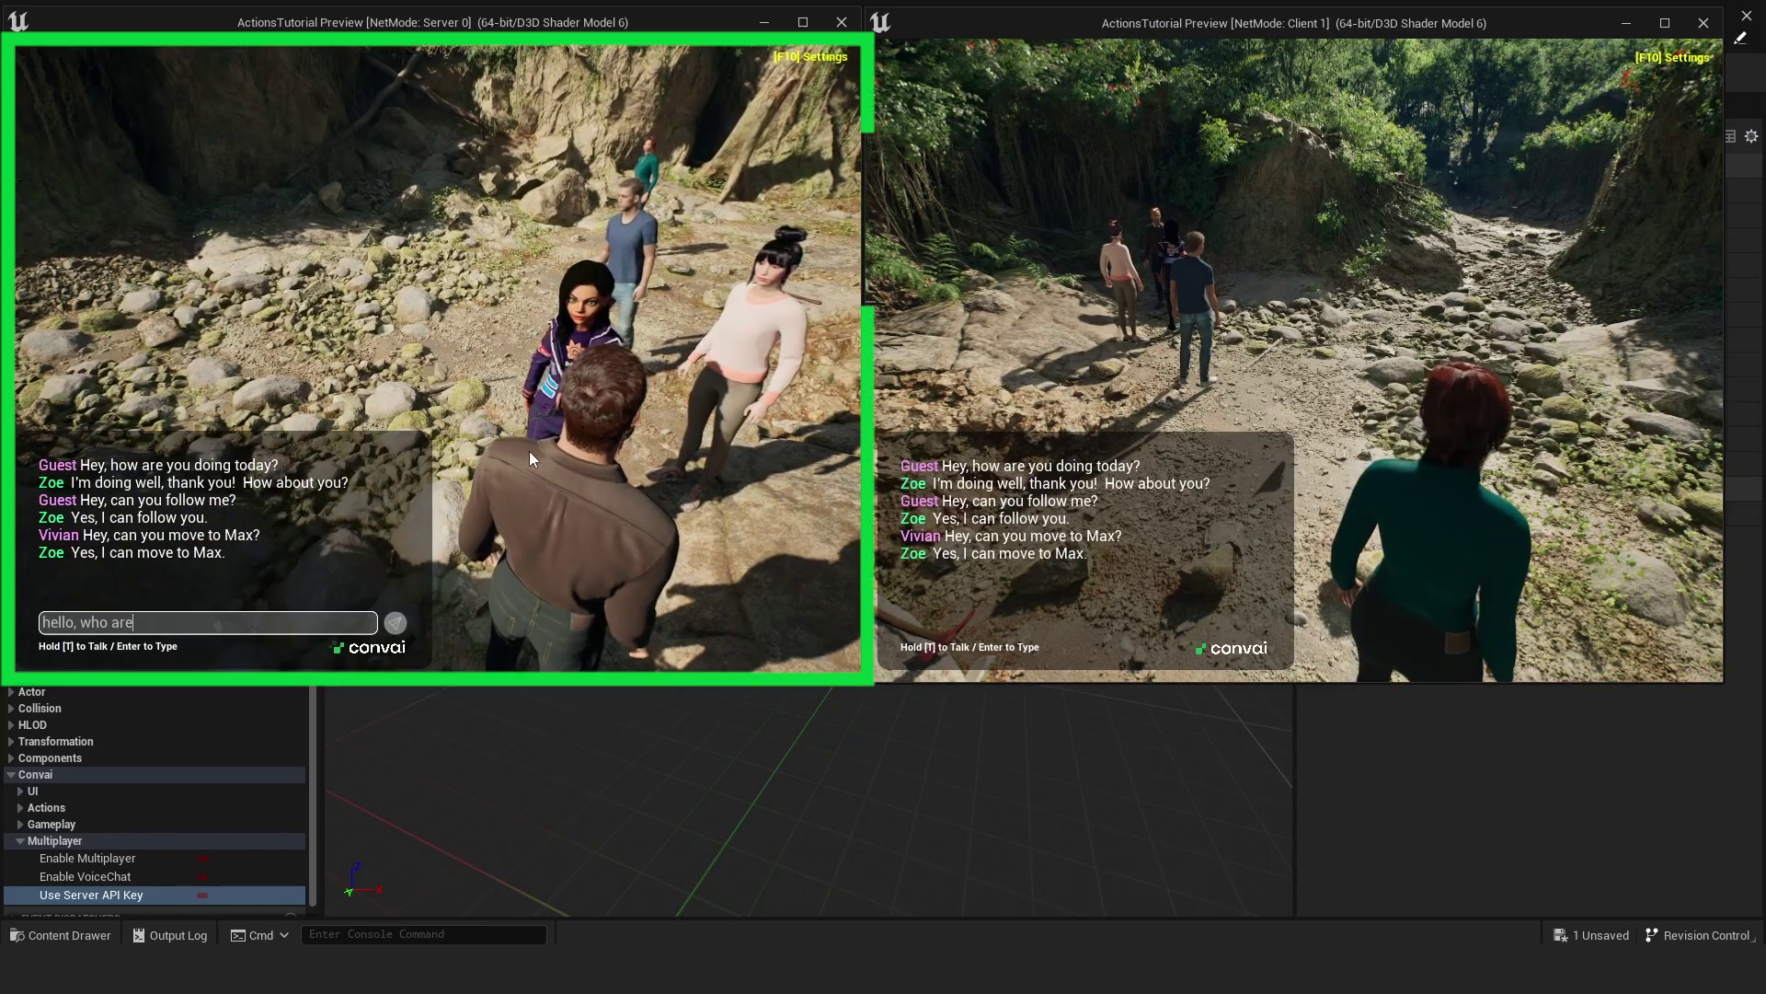
pyautogui.press('Return')
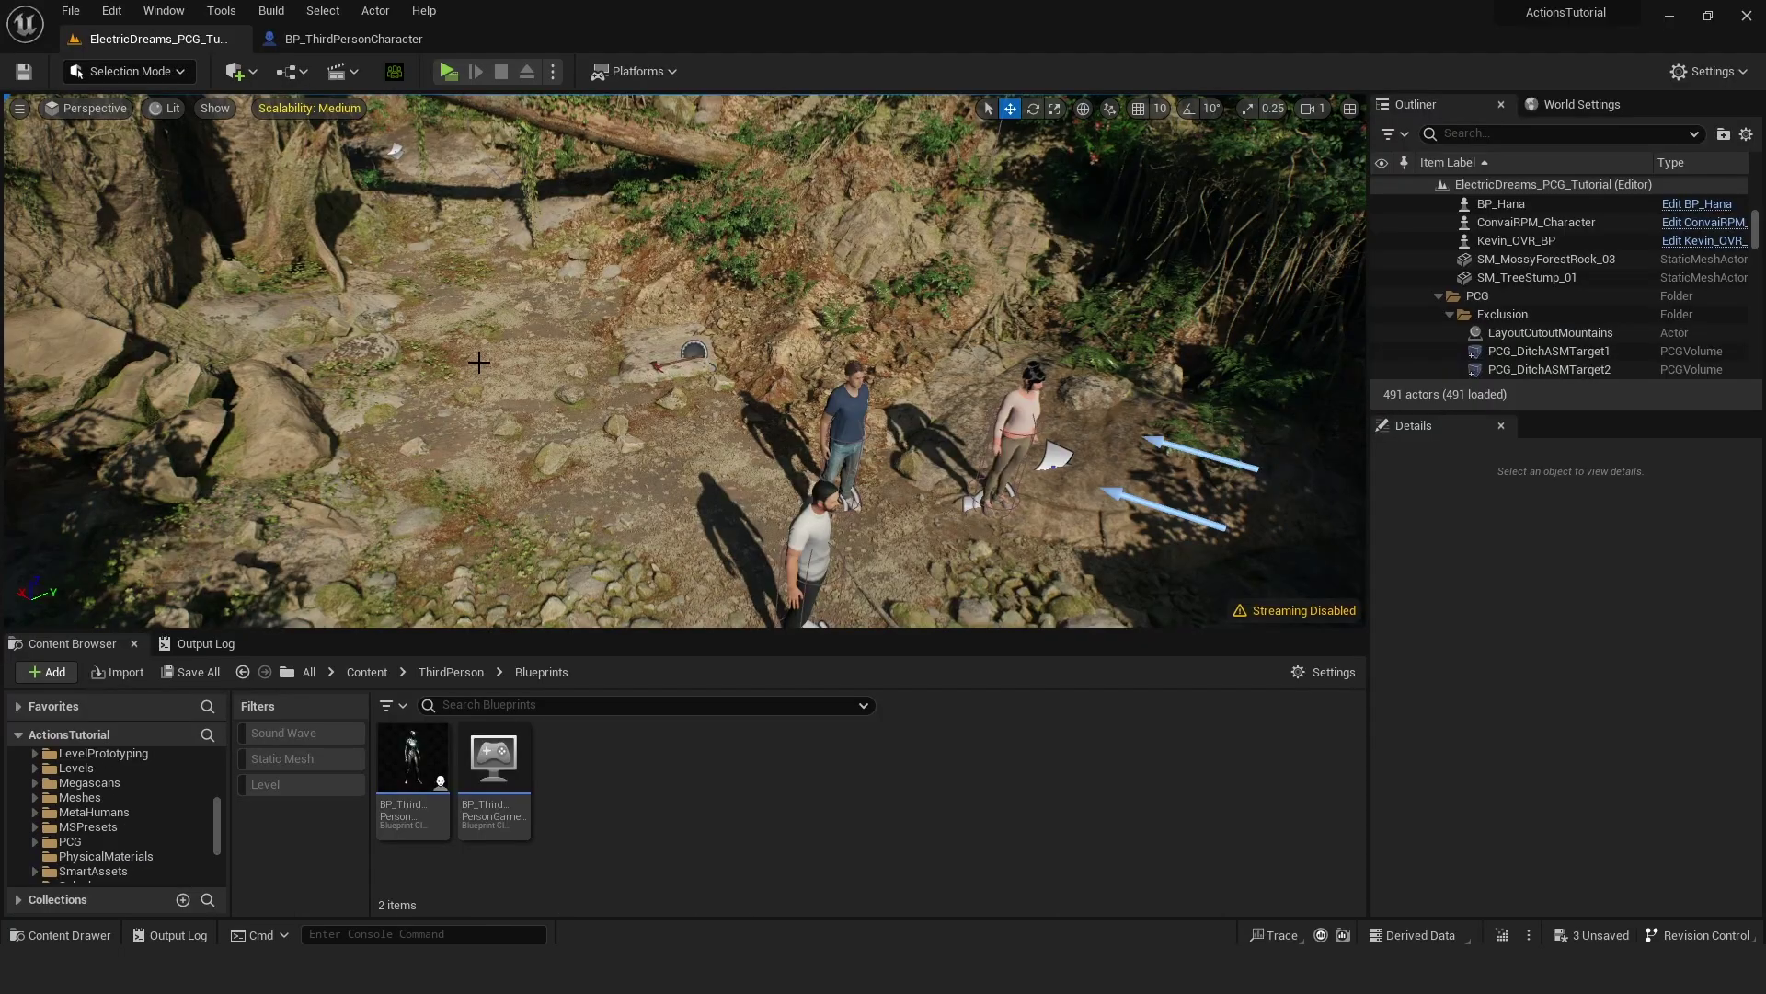
# - Add one element to the Objects array in BP_Hana's Convai Info and expand its members
pyautogui.click(1027, 426)
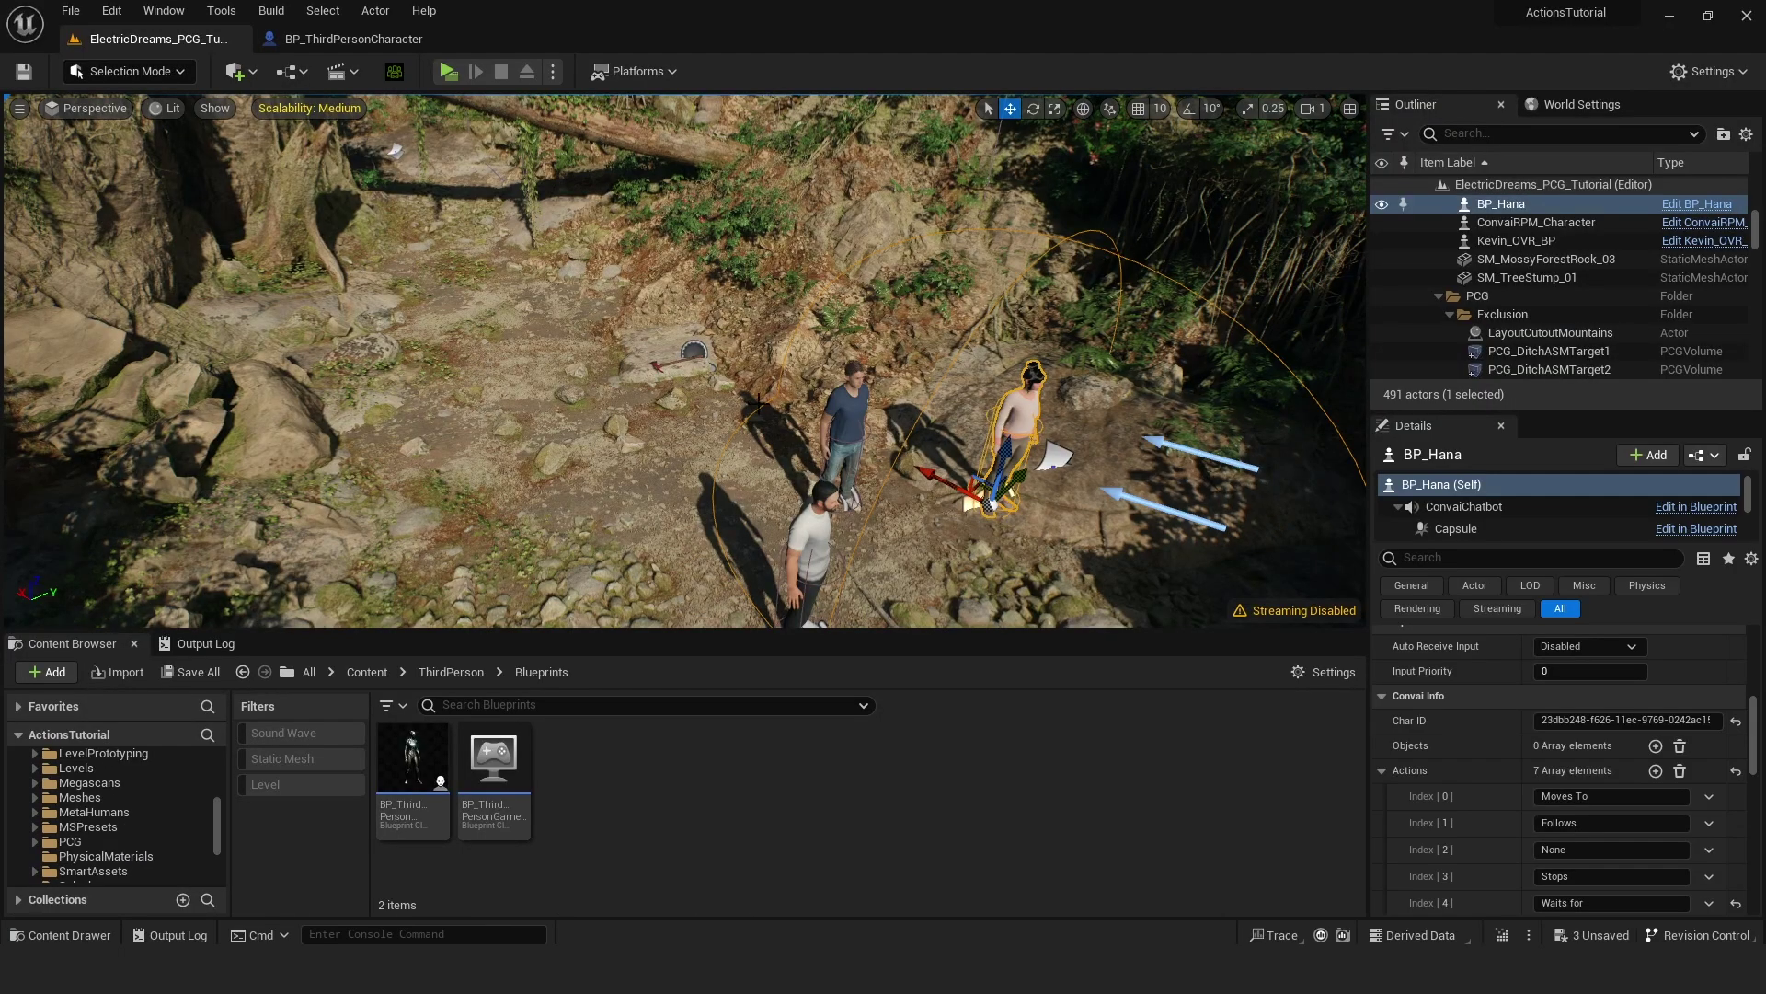
pyautogui.click(302, 203)
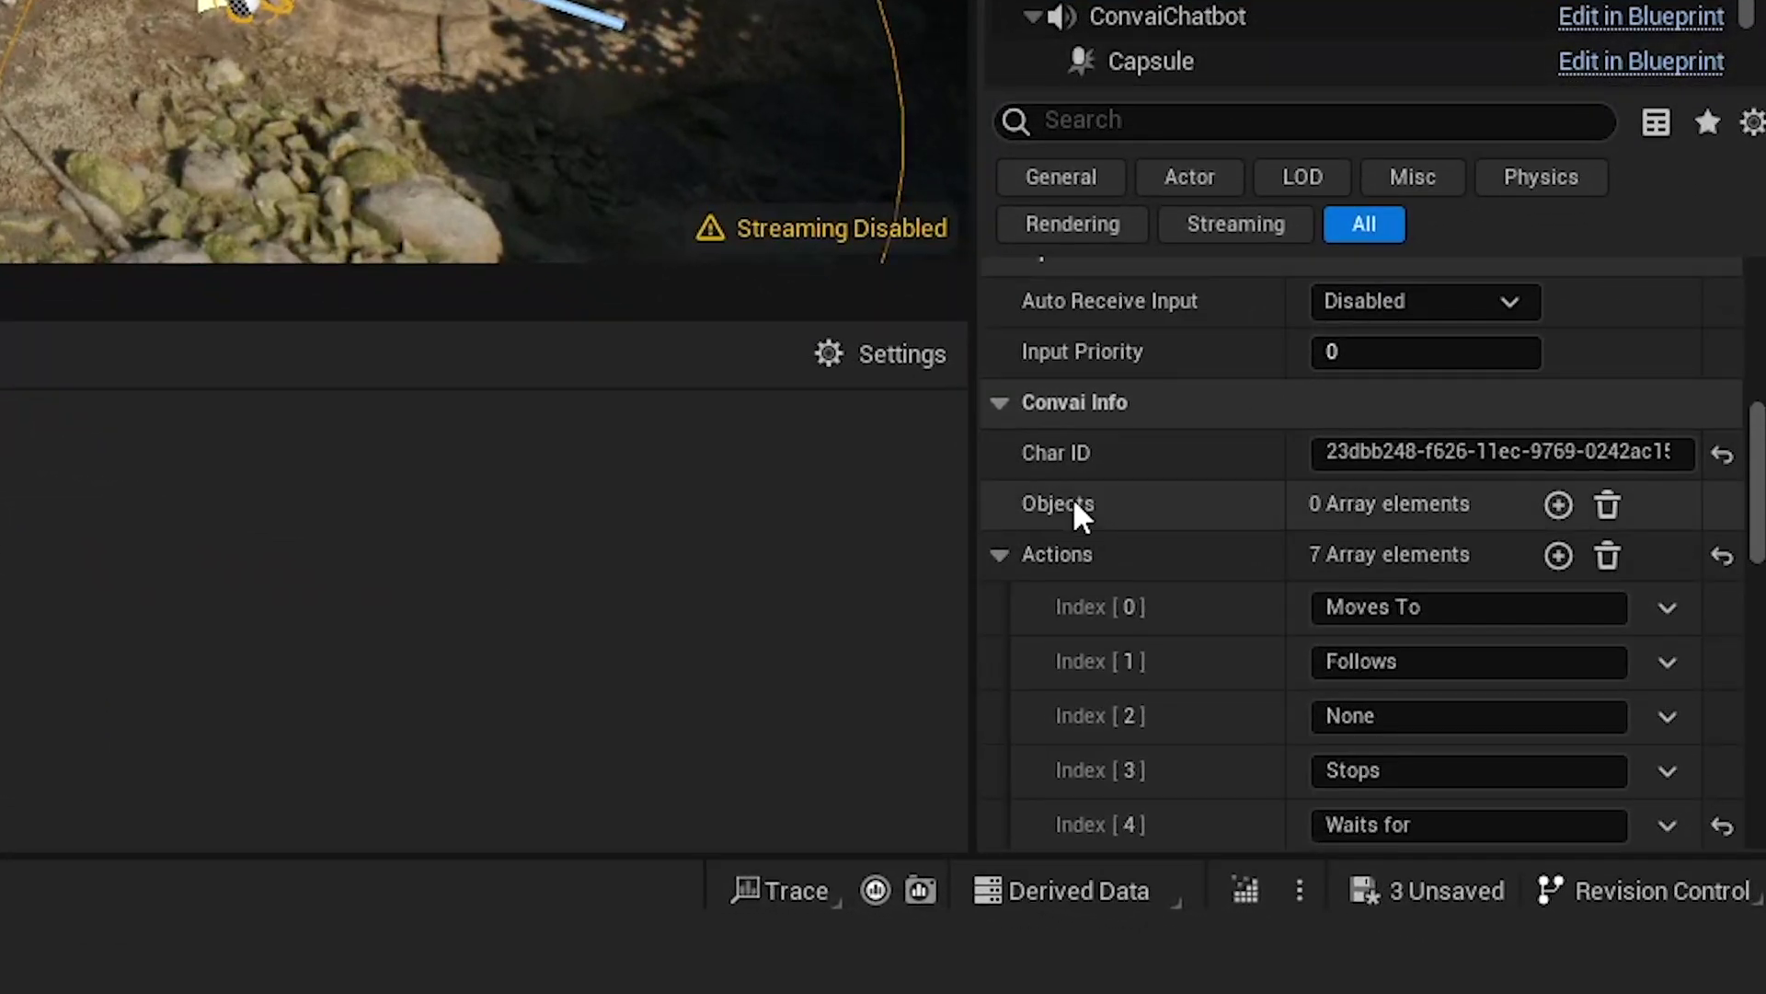
pyautogui.click(1559, 504)
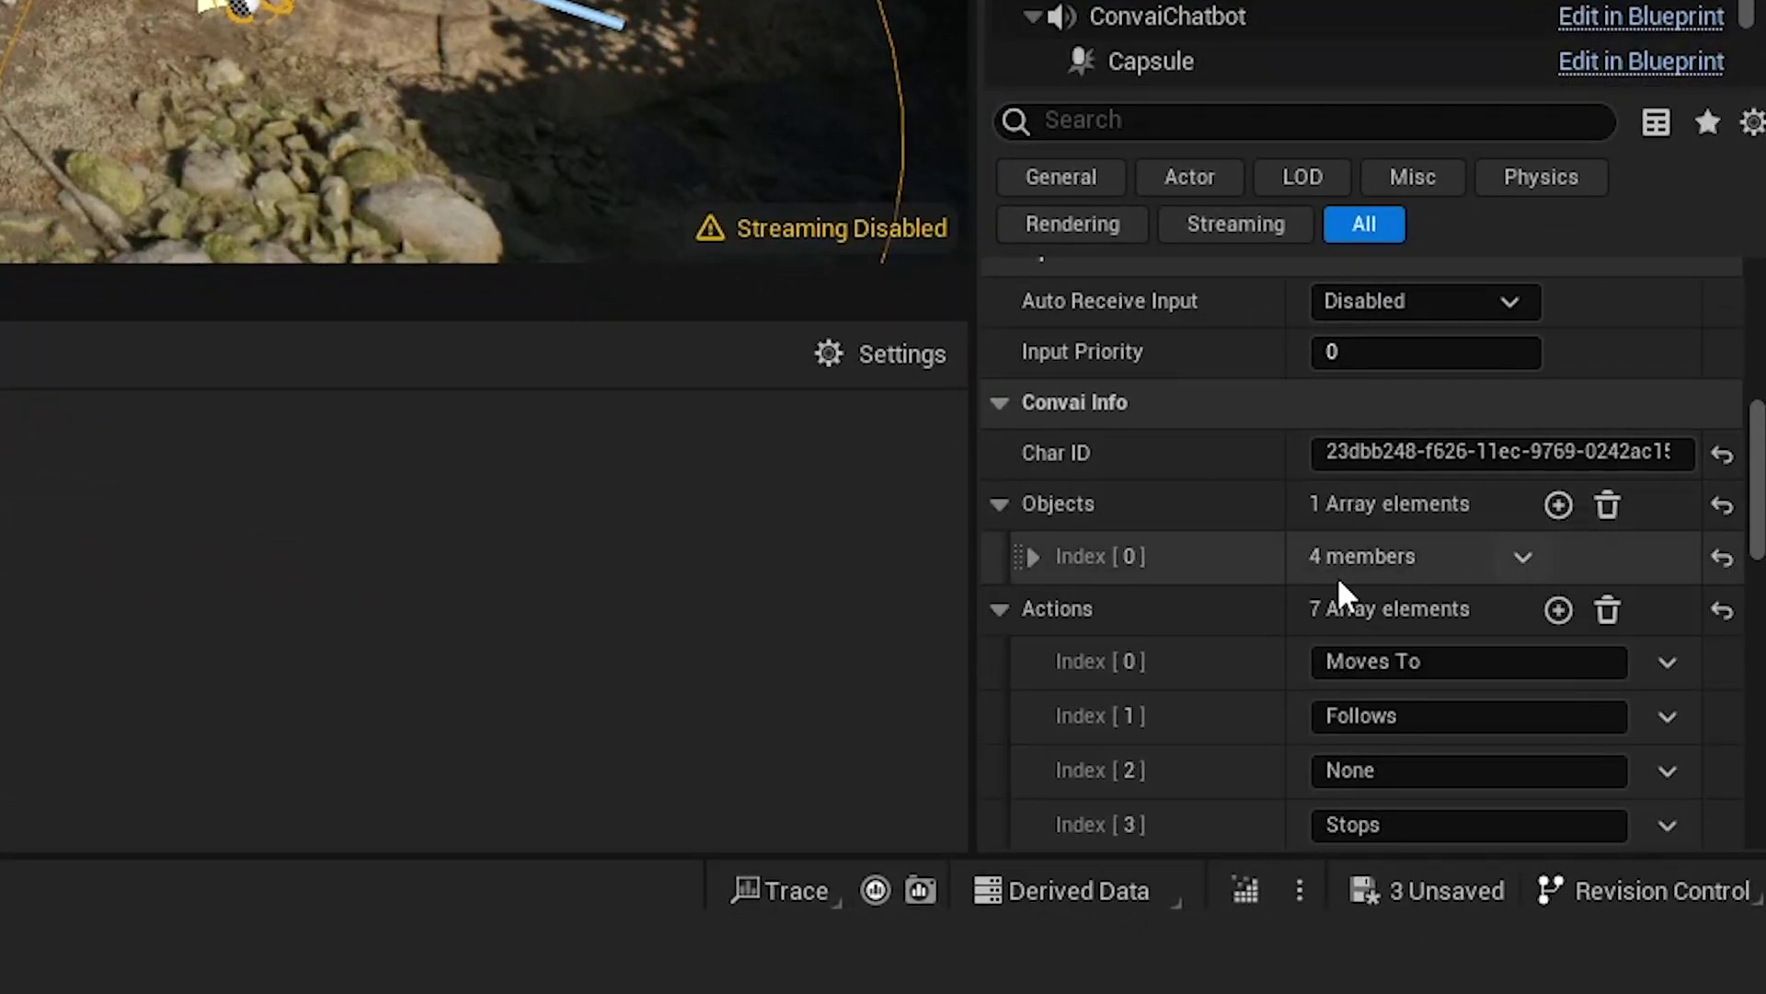
pyautogui.click(1032, 557)
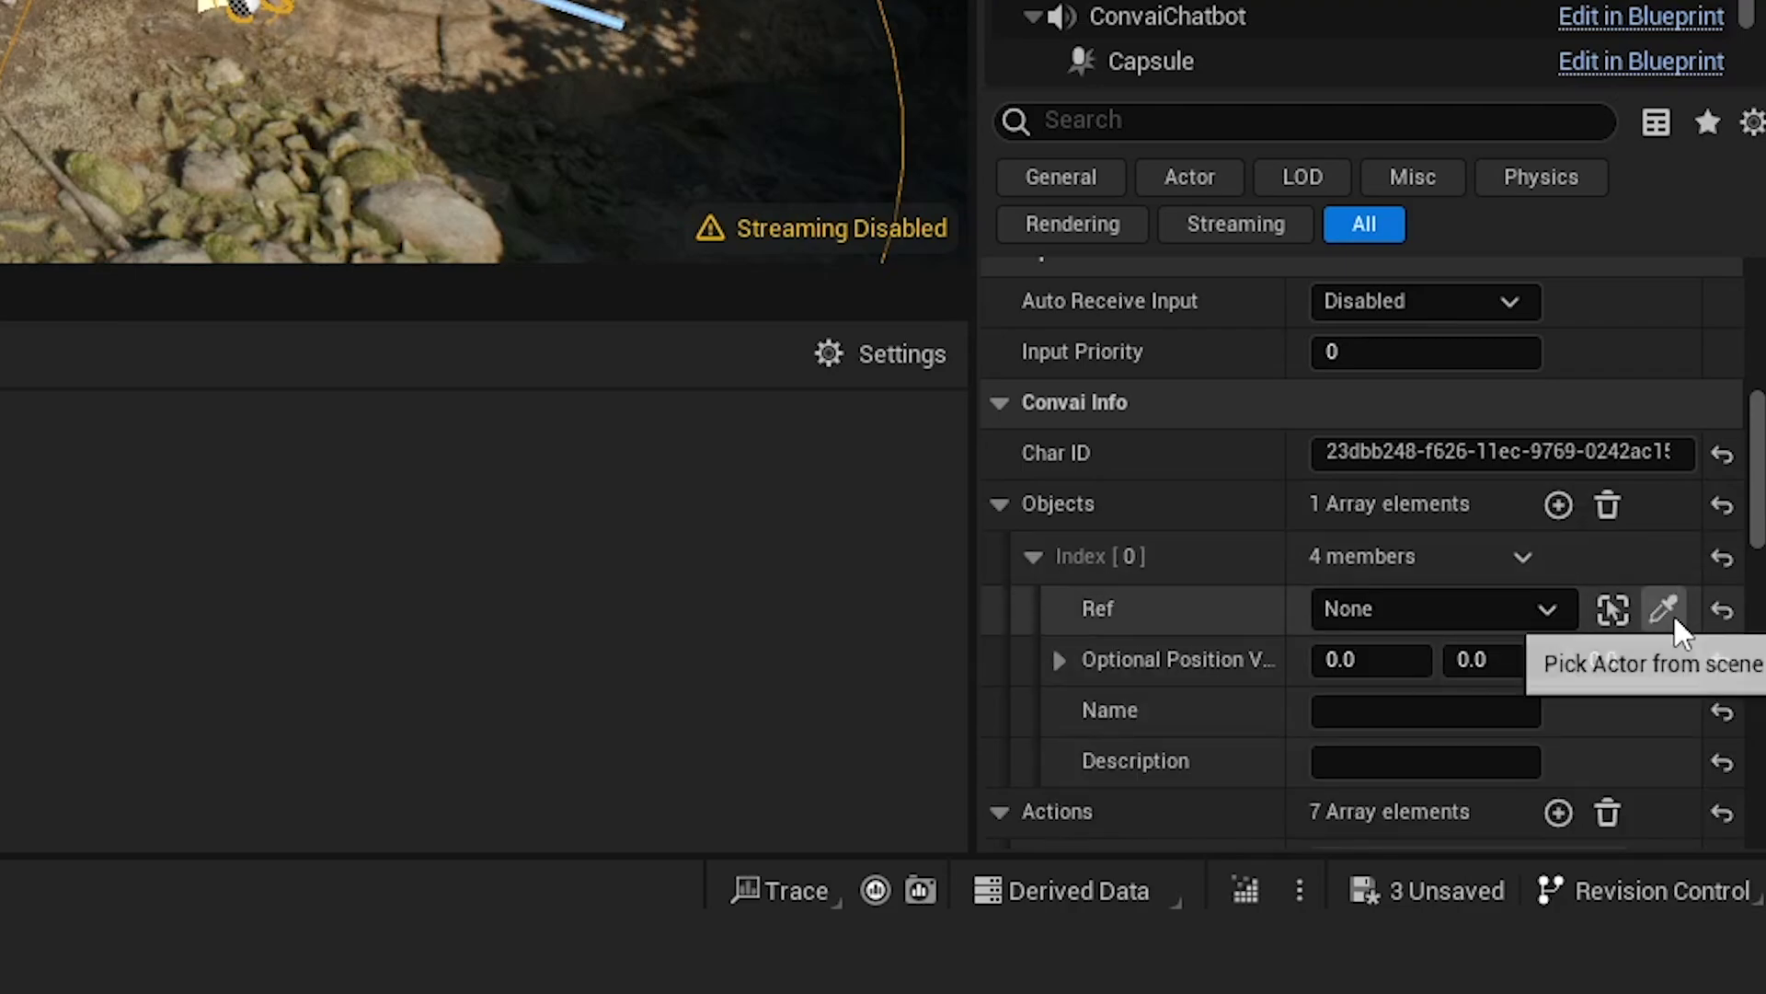
# - Reference the SM_TreeStump_01 actor from the scene in BP_Hana's new object entry and name it "Tree Stump"
pyautogui.click(1665, 607)
pyautogui.click(411, 214)
pyautogui.press('Tab')
pyautogui.write('Tree Stump')
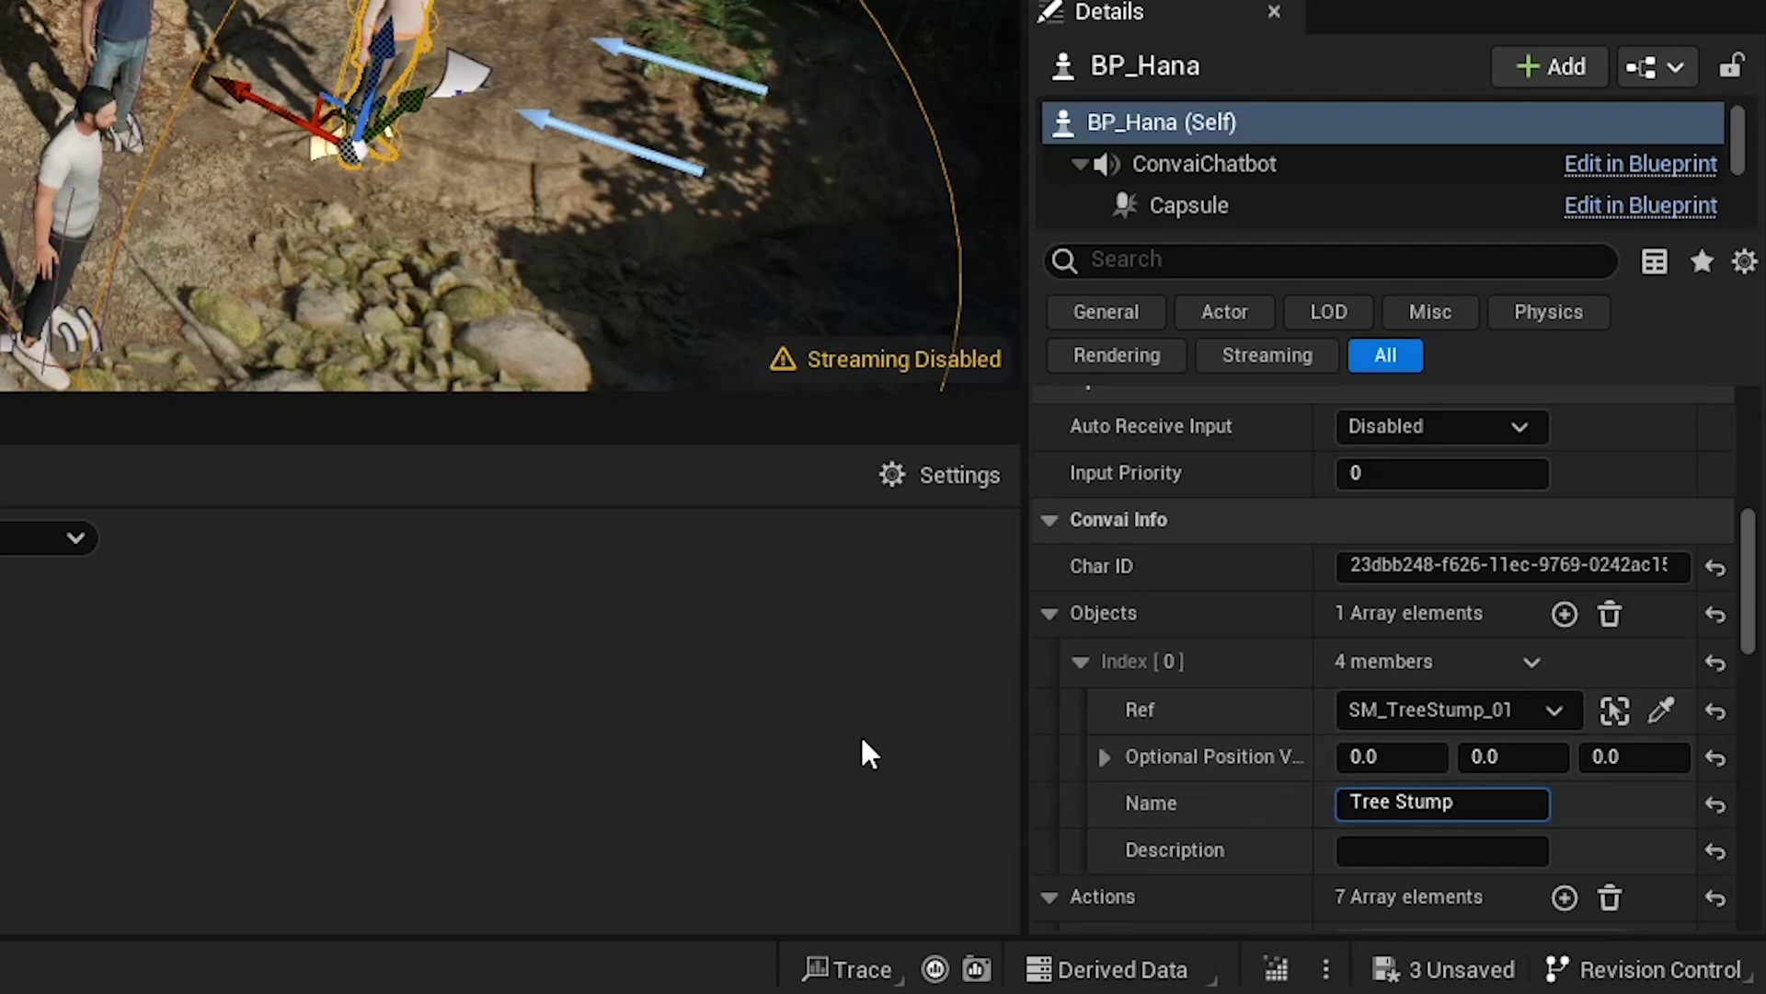
pyautogui.scroll(-2, 1238, 709)
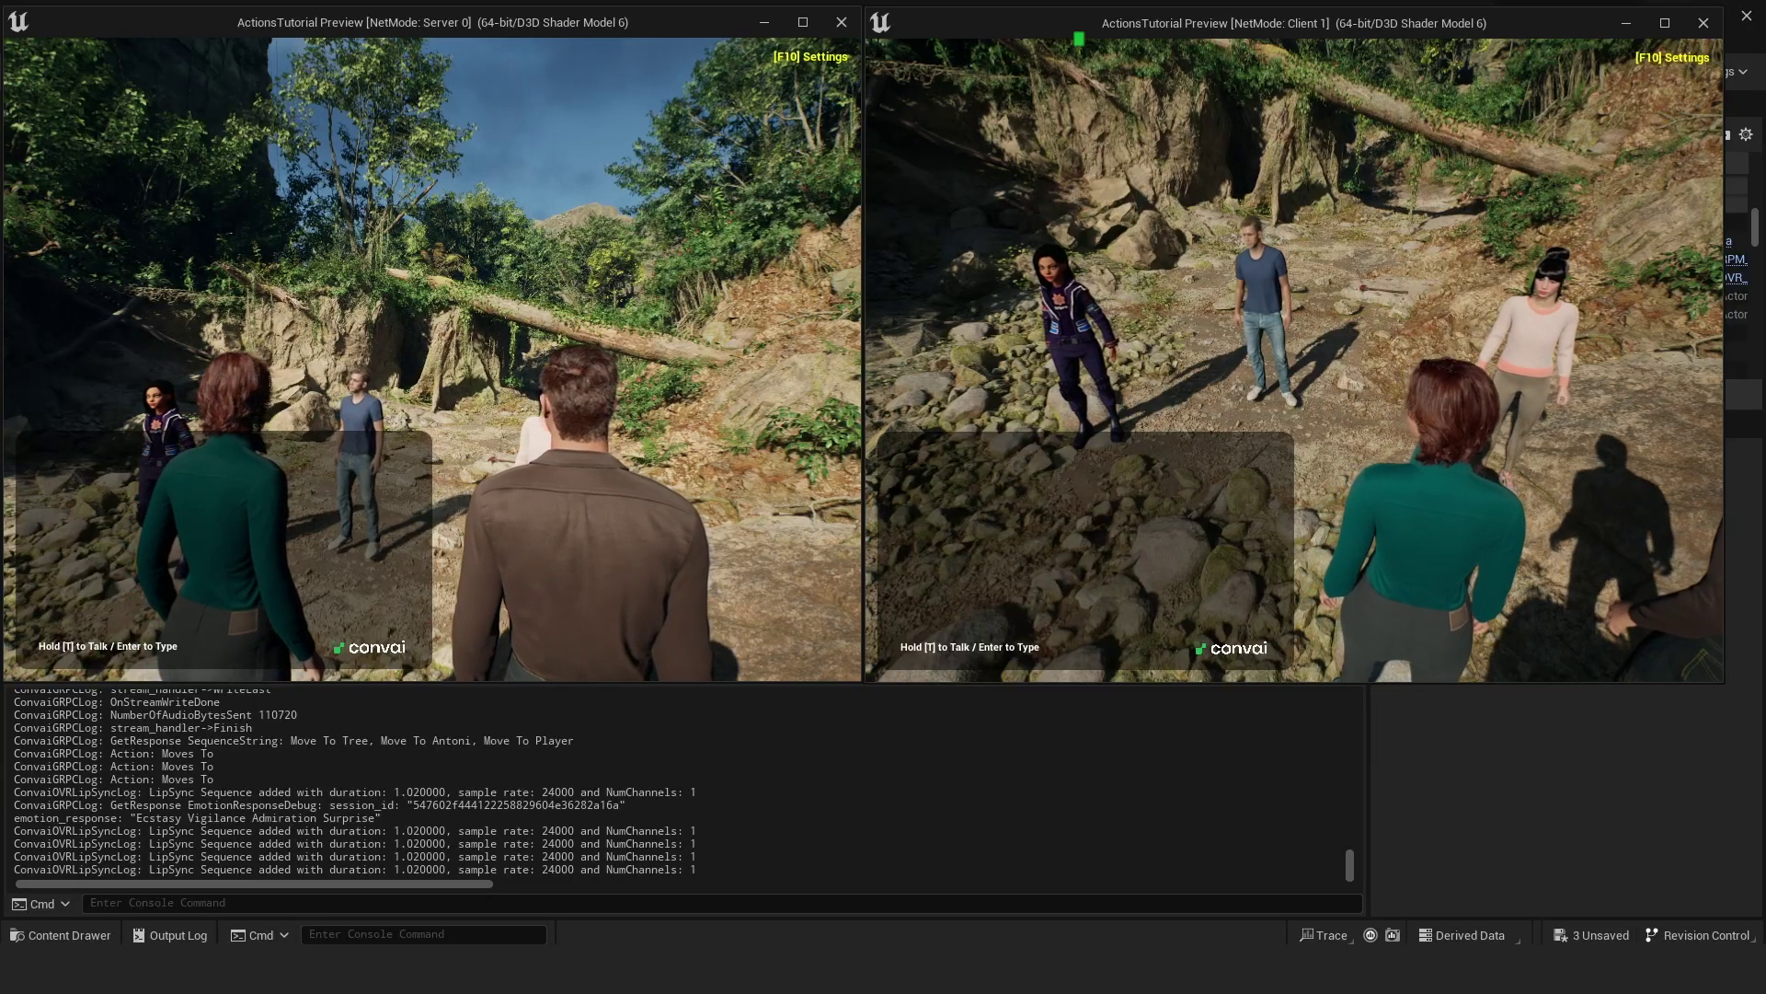
# - Walk the client player up to the BP_Hana character in the multiplayer preview and talk to her by voice
pyautogui.press('w')
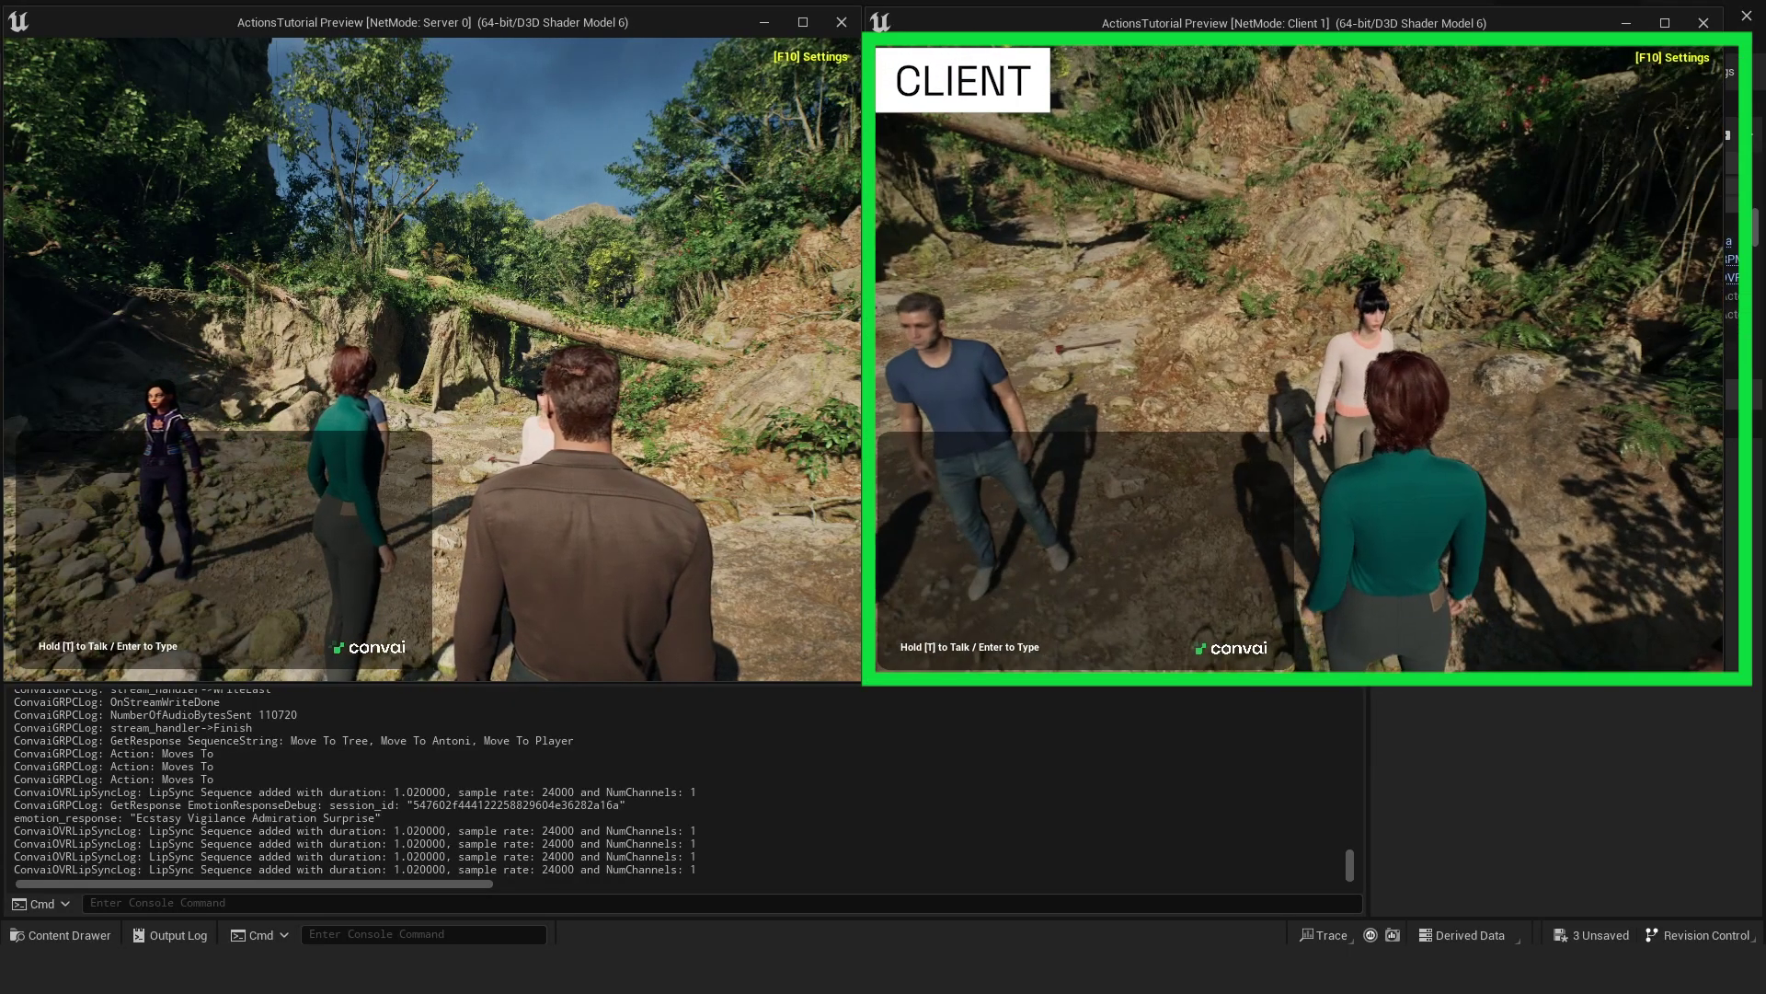
pyautogui.press('t')
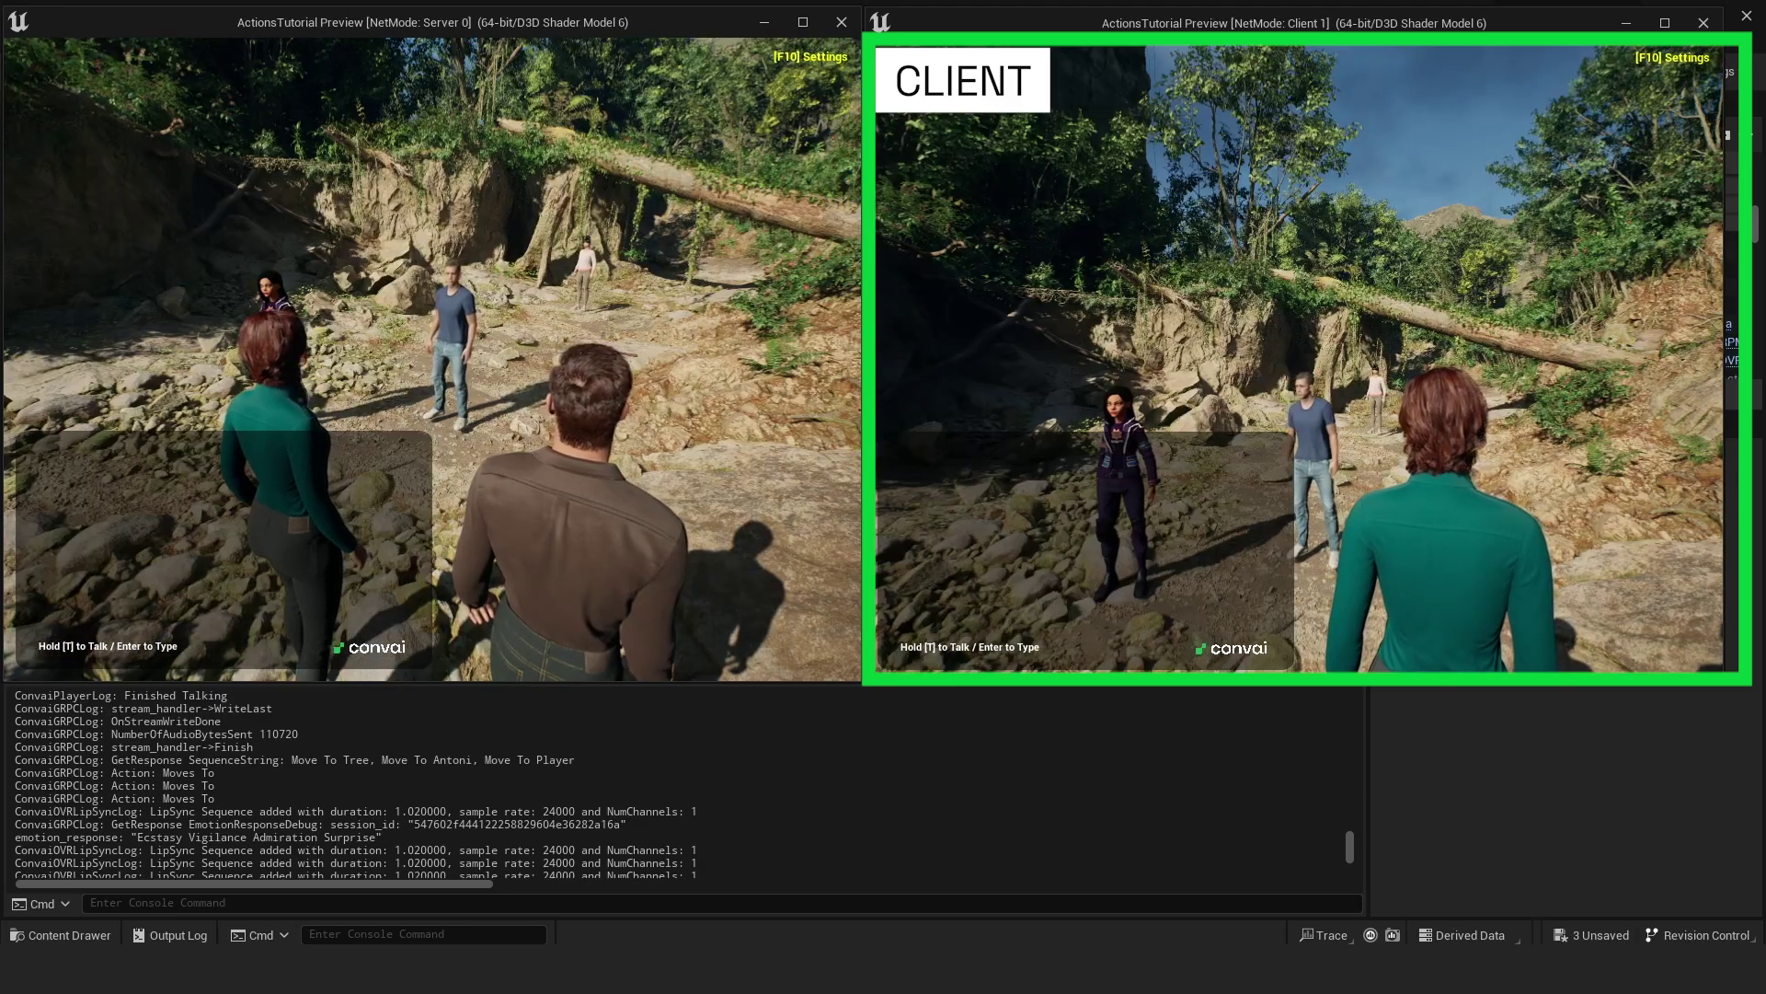
pyautogui.press('w')
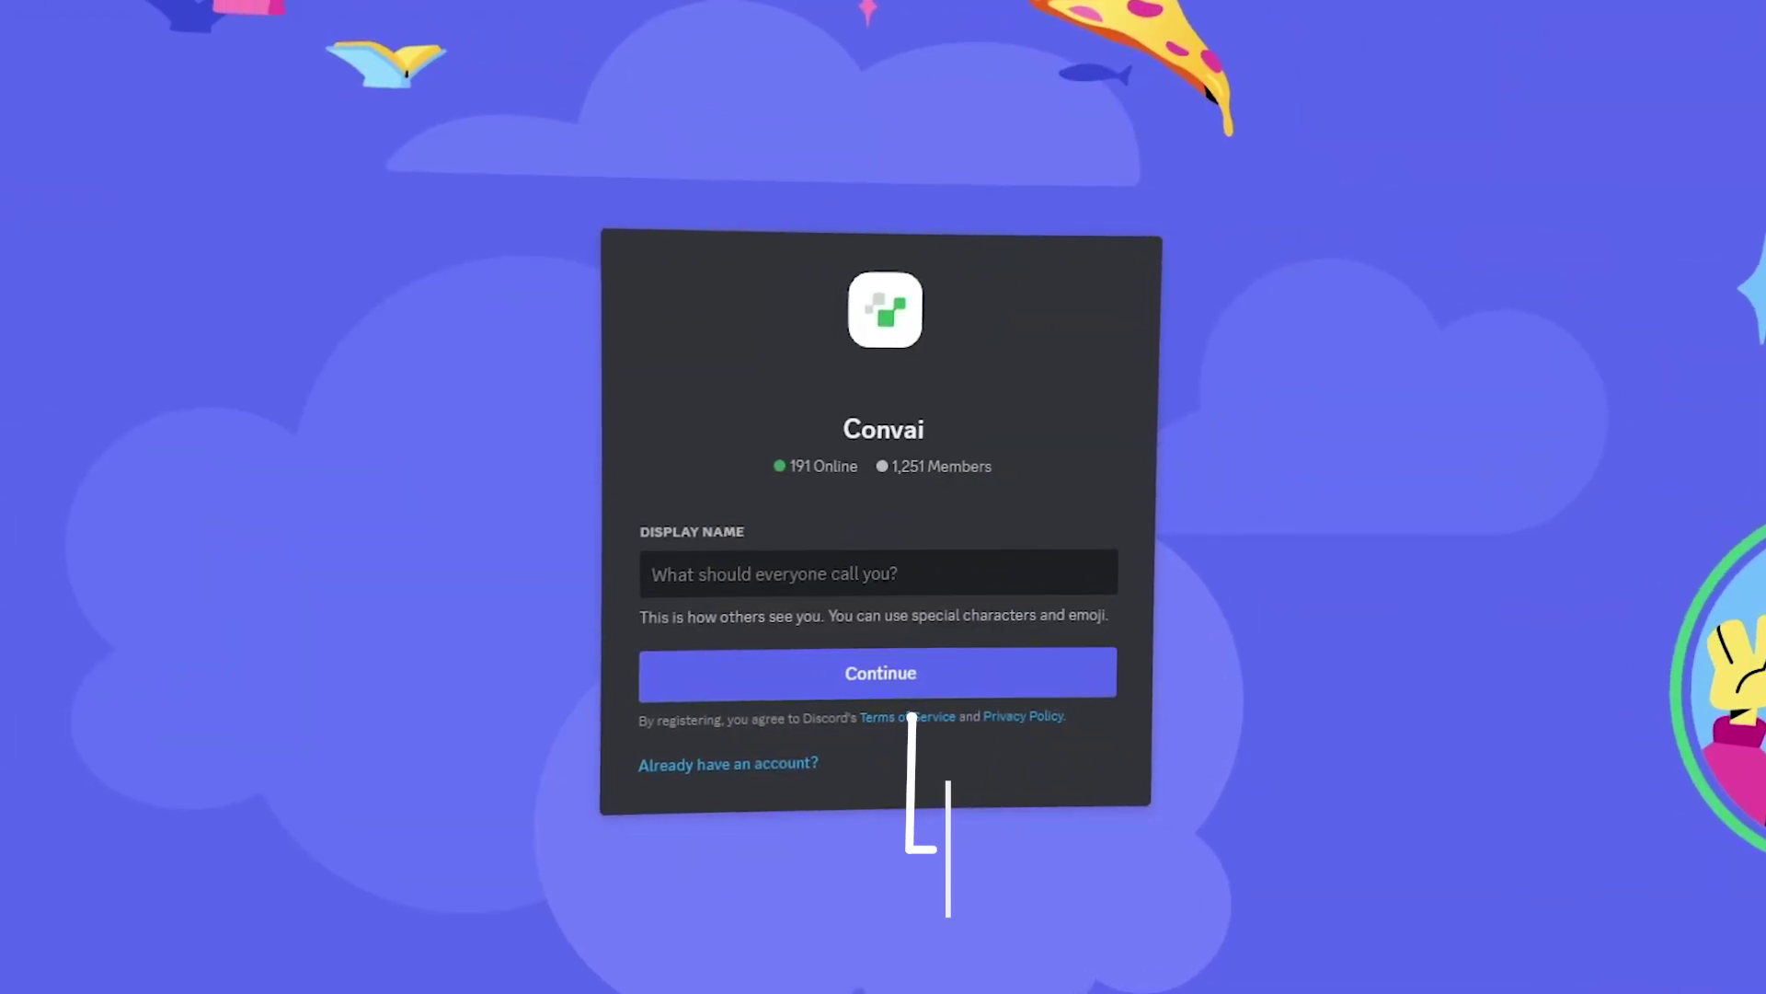
# - Enter "Awesome Convai User" as the display name on Convai's Discord invitation page
pyautogui.write('Awesome Convai User')
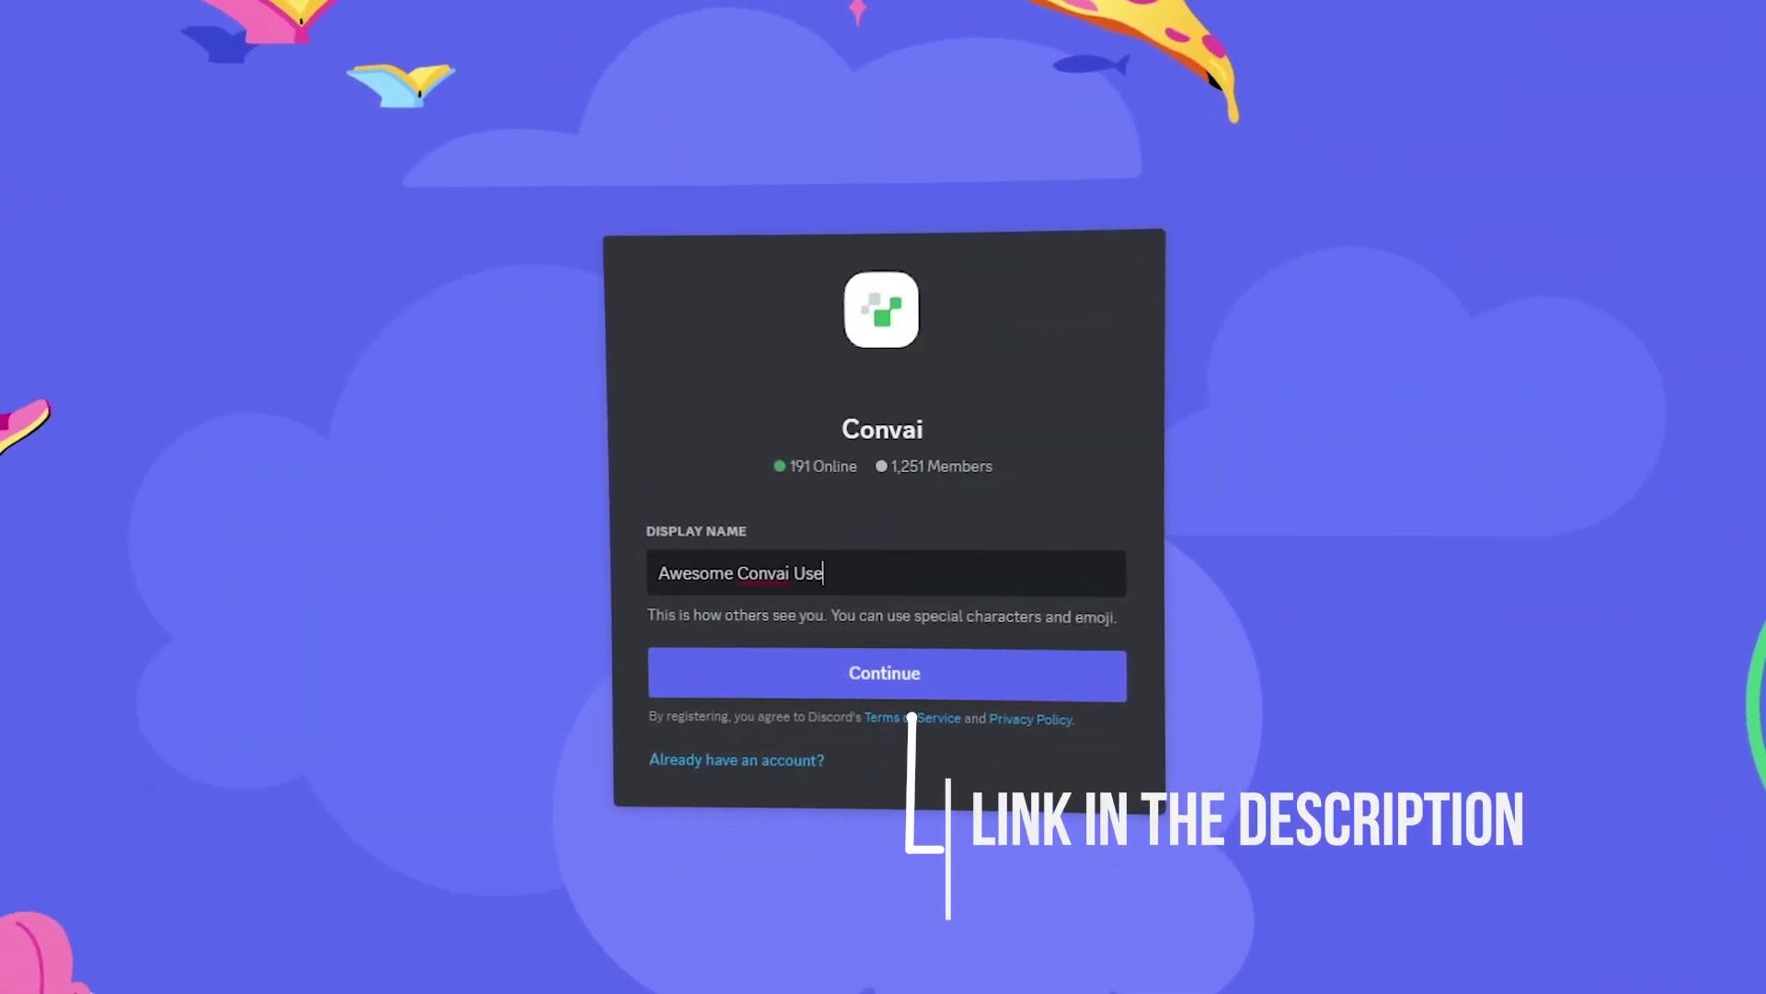